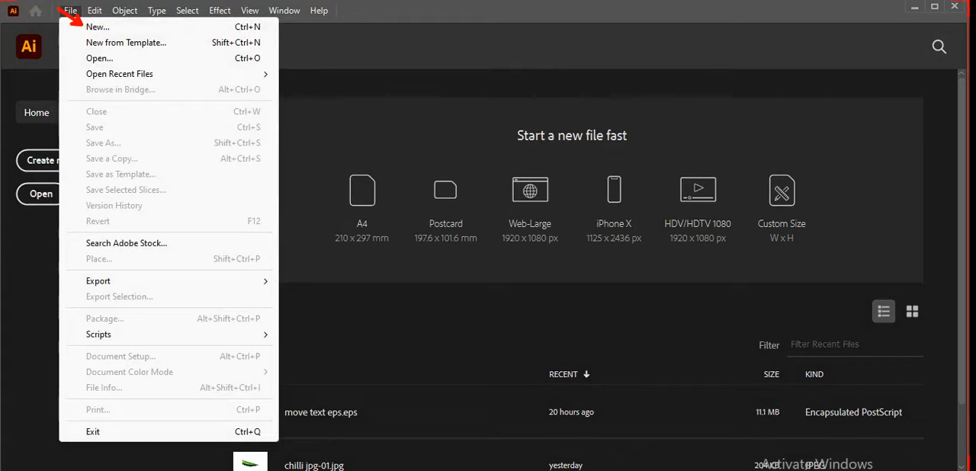
Step: Create a new 1280 x 800 pt document in RGB color mode with one artboard
click(97, 26)
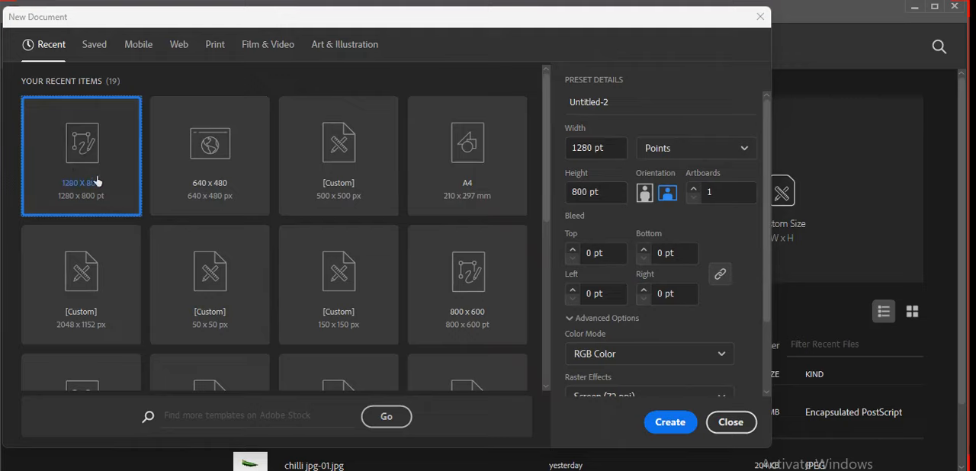
click(647, 425)
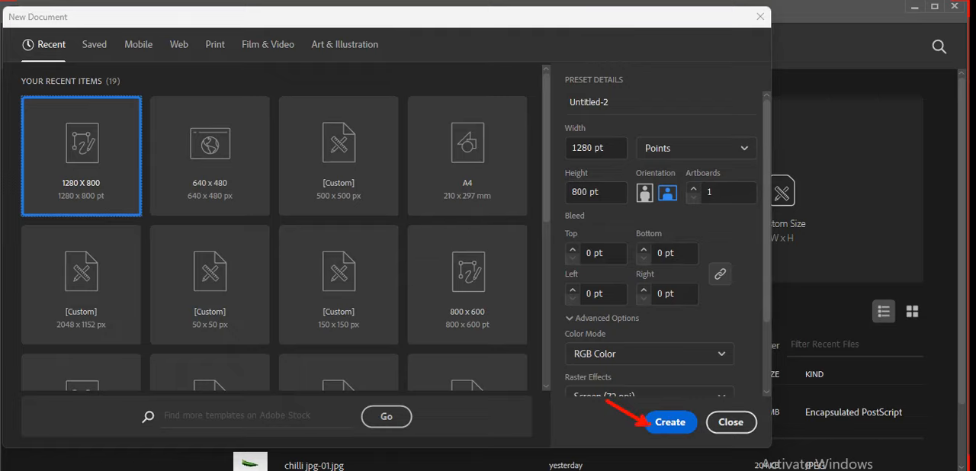
click(648, 426)
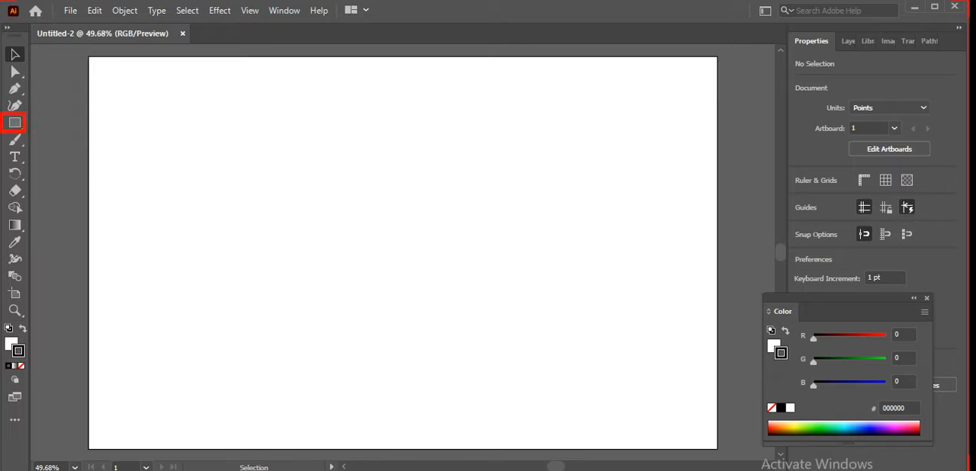
Step: Draw three rectangles in a row along the artboard's upper part, about 297 x 258 pt, 224 x 224 pt and 238 x 238 pt
click(13, 124)
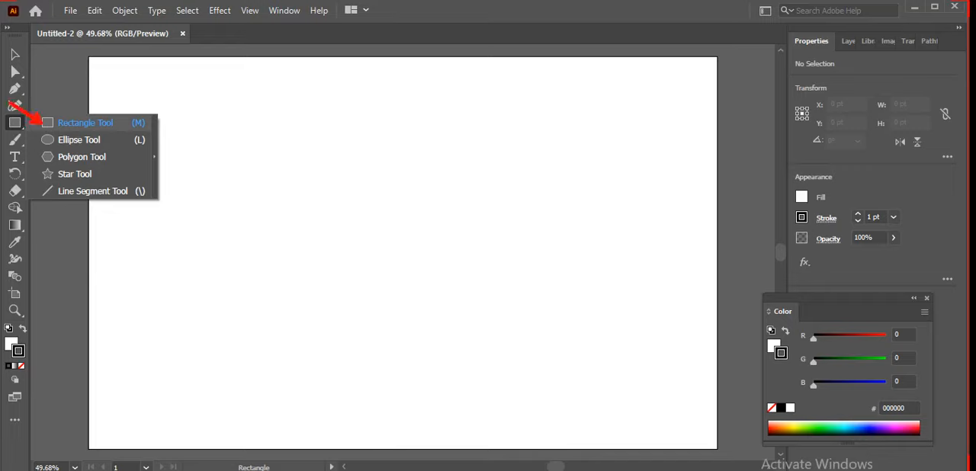
click(46, 122)
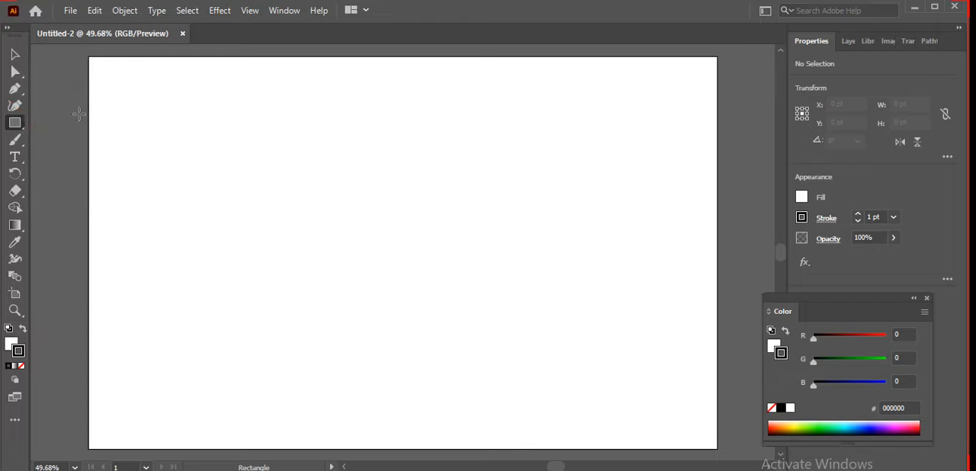
drag(99, 112, 244, 238)
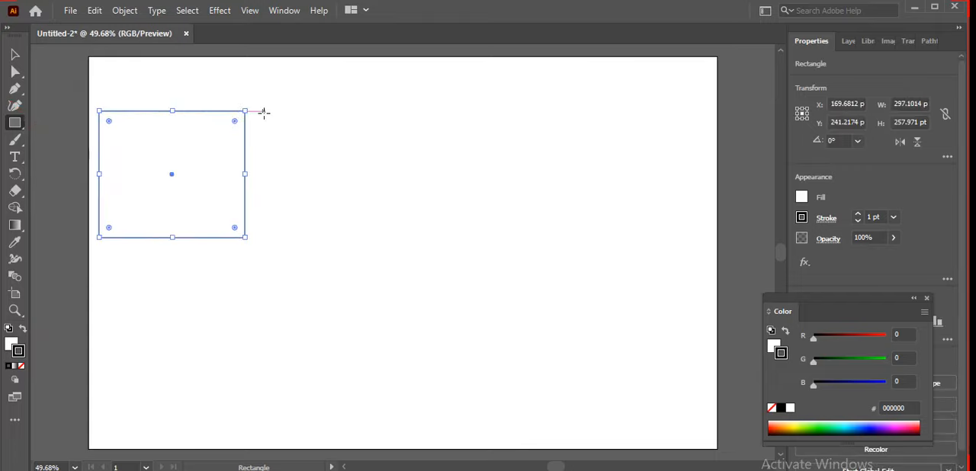
drag(264, 111, 374, 221)
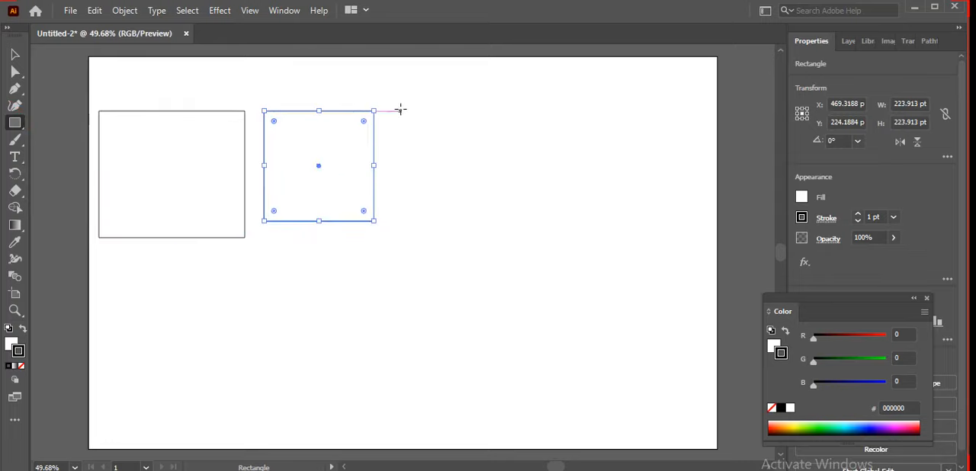
drag(394, 106, 512, 223)
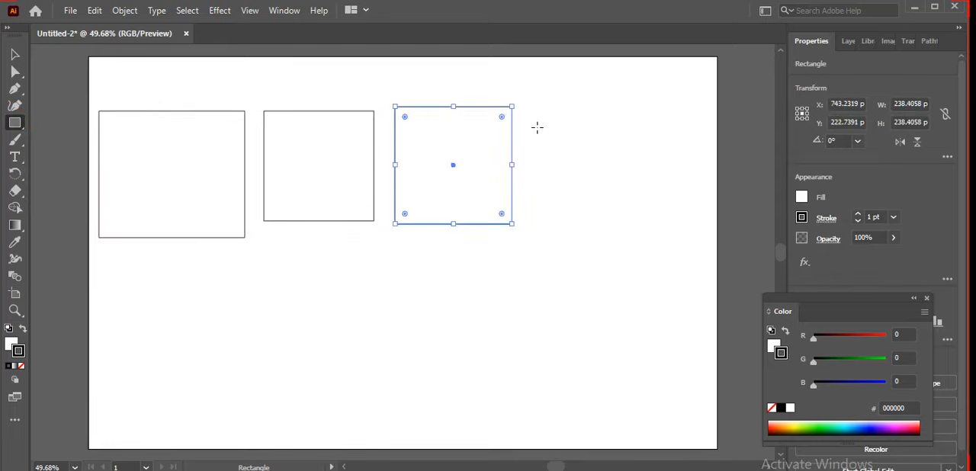
Step: Add a fourth rectangle of exactly 200 x 200 pt beside the third one and deselect it
click(537, 128)
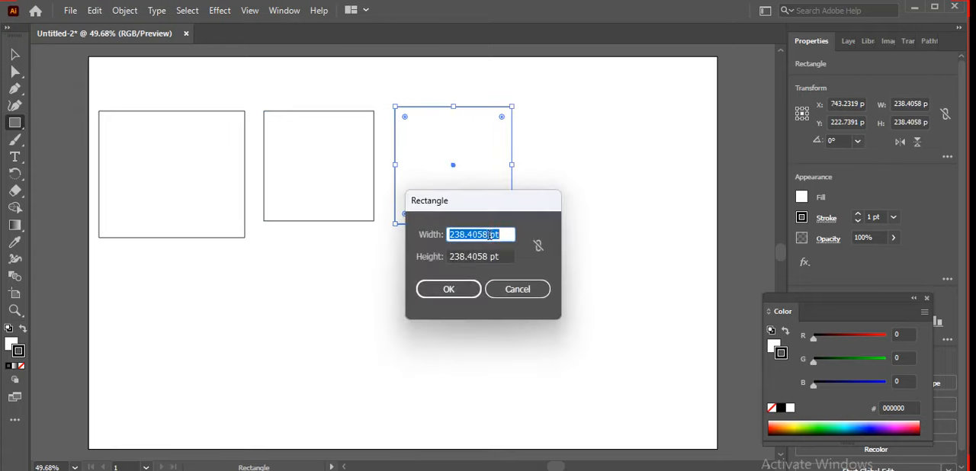
click(490, 235)
key(BackSpace)
key(BackSpace)
key(BackSpace)
key(BackSpace)
key(BackSpace)
key(BackSpace)
key(BackSpace)
key(BackSpace)
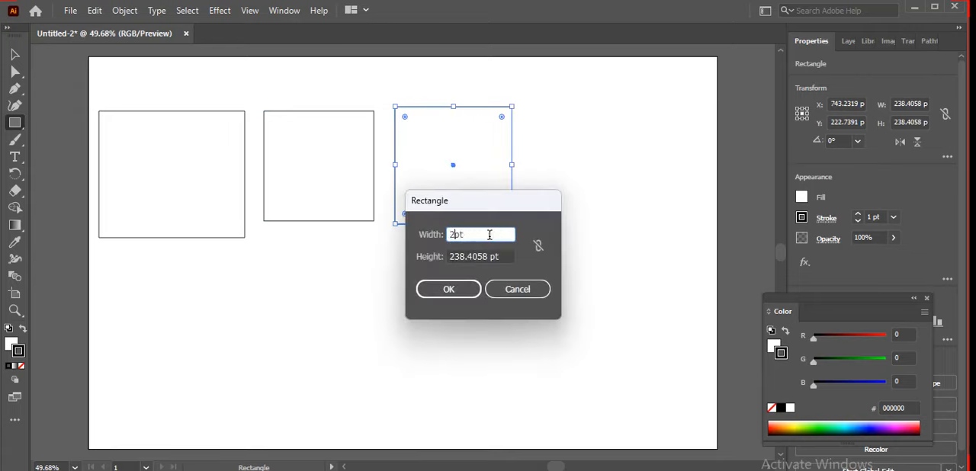
text(00)
click(489, 256)
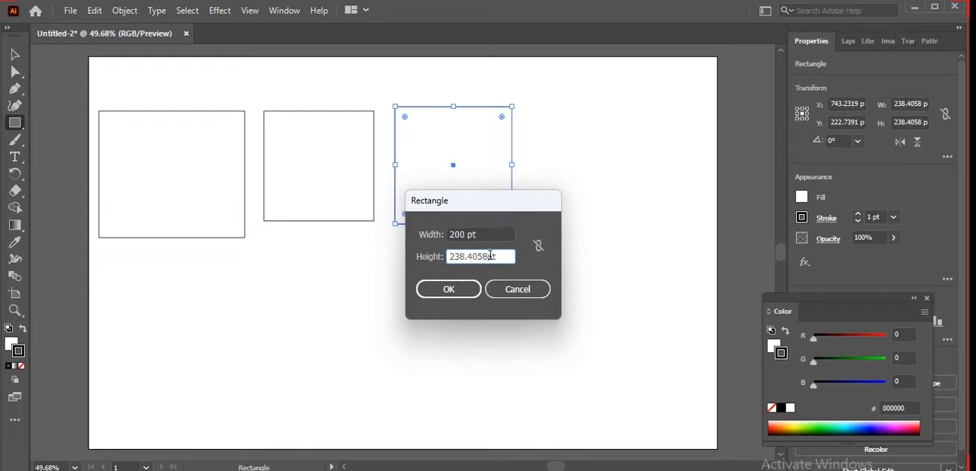
key(BackSpace)
key(BackSpace)
key(BackSpace)
key(BackSpace)
key(BackSpace)
key(BackSpace)
key(BackSpace)
text(00)
click(460, 288)
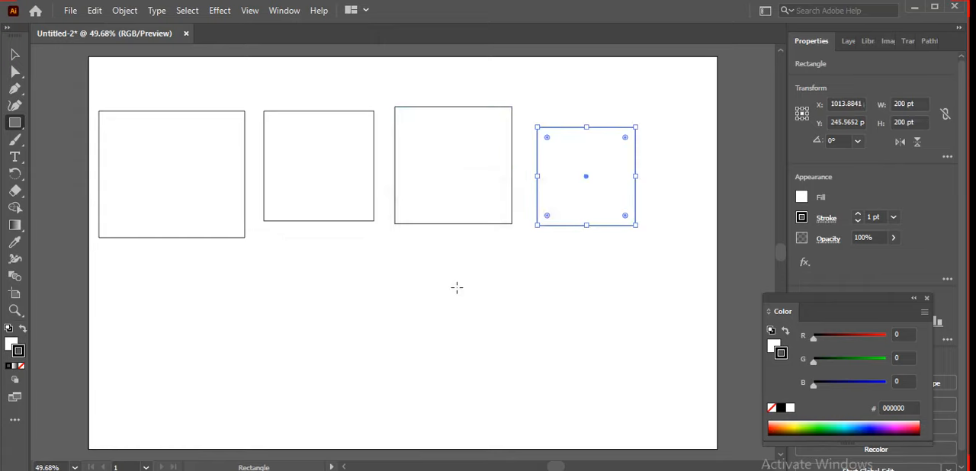
click(16, 55)
click(589, 228)
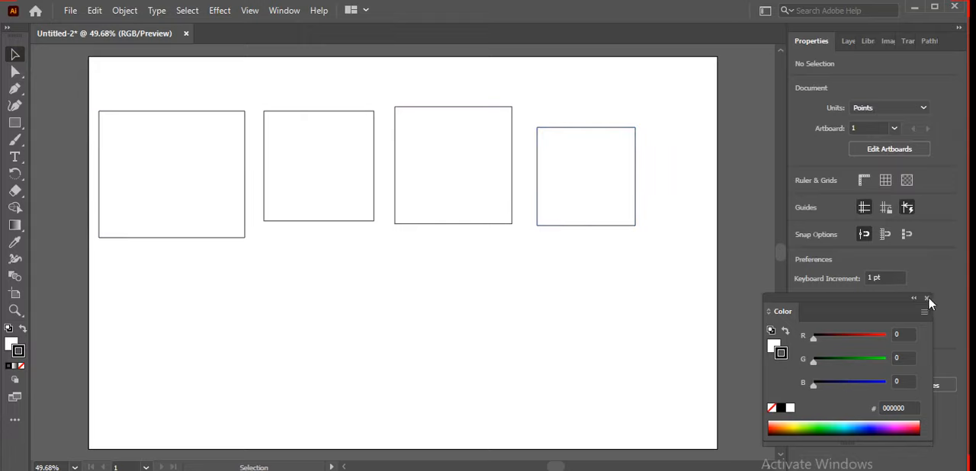
Step: Move the Color panel clear of the stroke settings and set the 200 pt square's stroke weight to 15 pt
drag(853, 306, 890, 340)
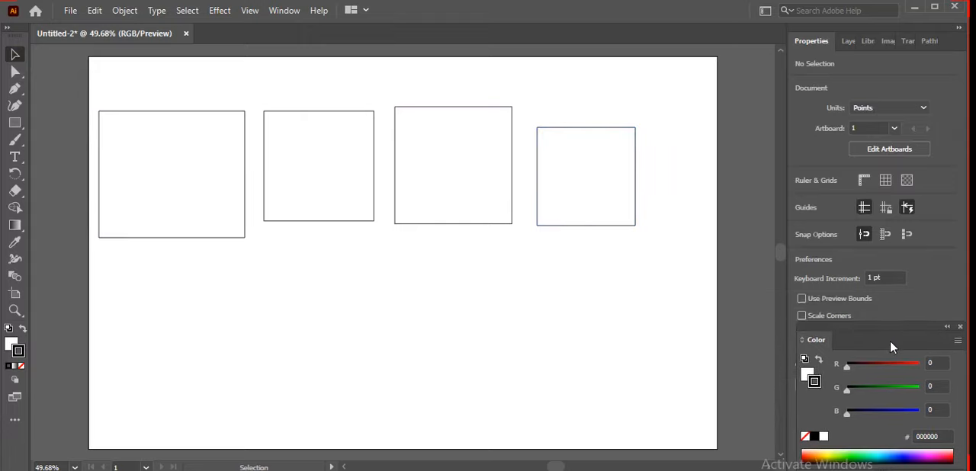
click(635, 172)
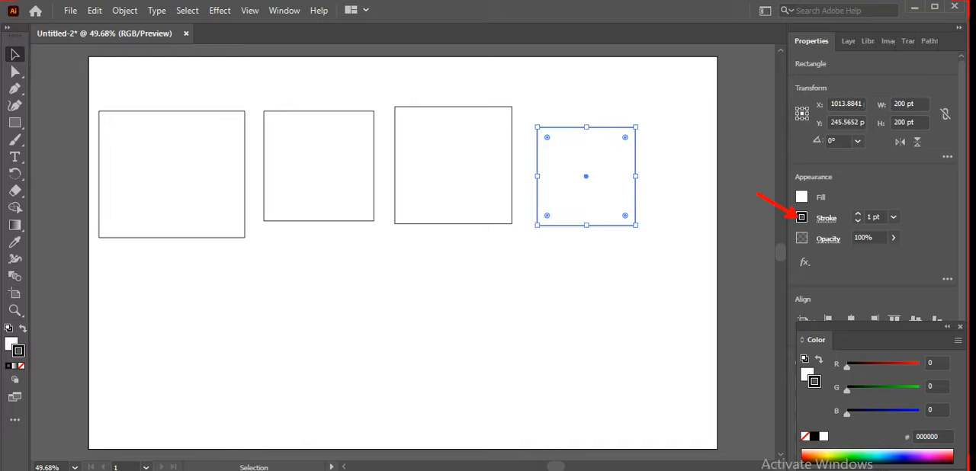
click(859, 215)
click(859, 215)
click(859, 214)
click(859, 214)
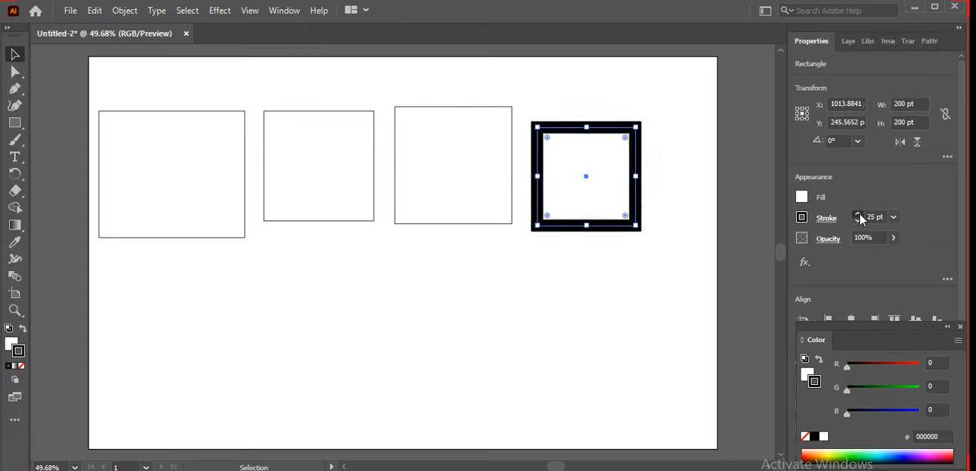
click(858, 215)
click(858, 215)
click(858, 215)
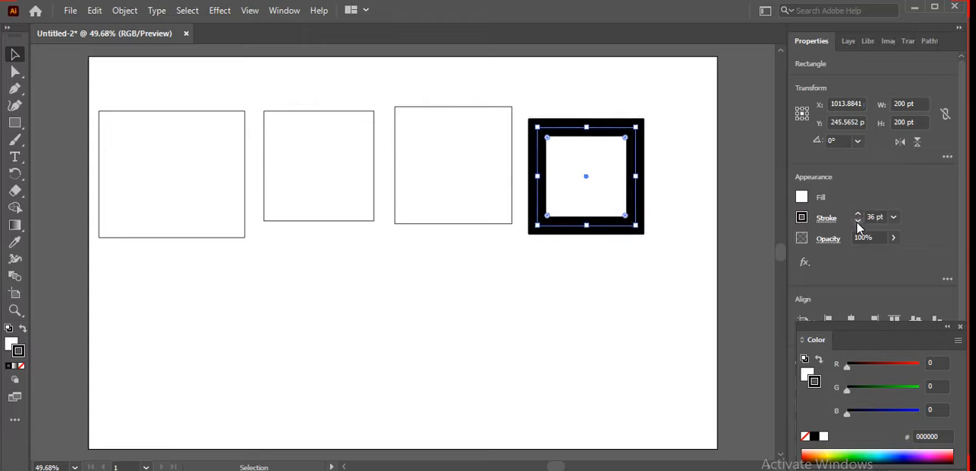
click(858, 222)
click(858, 221)
click(858, 222)
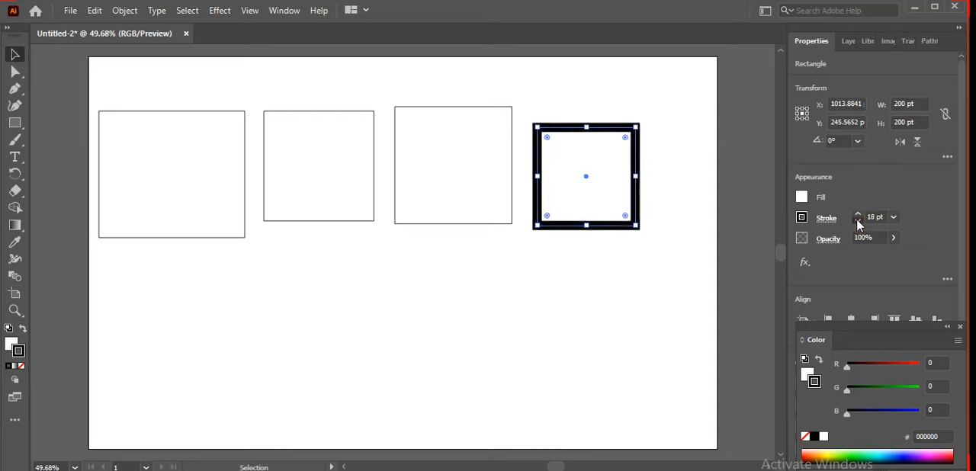
click(858, 221)
click(623, 279)
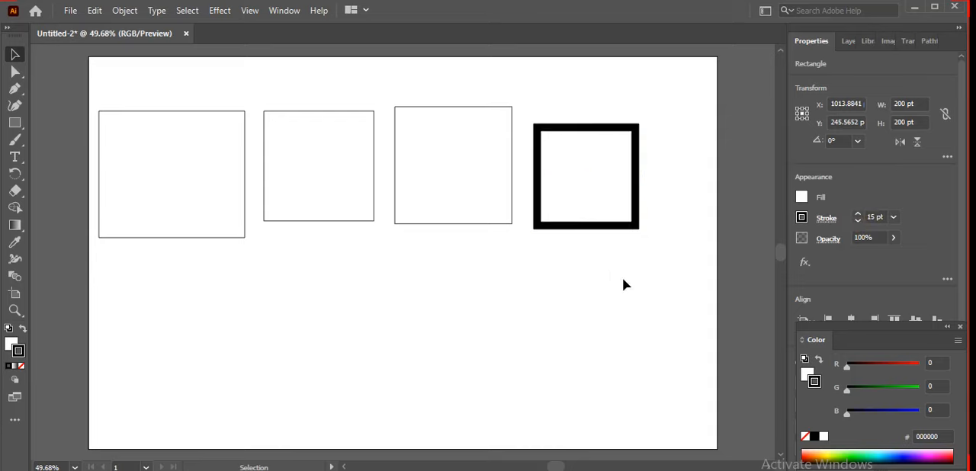
Step: Set the stroke weight of the third rectangle from the left to 5 pt
click(511, 227)
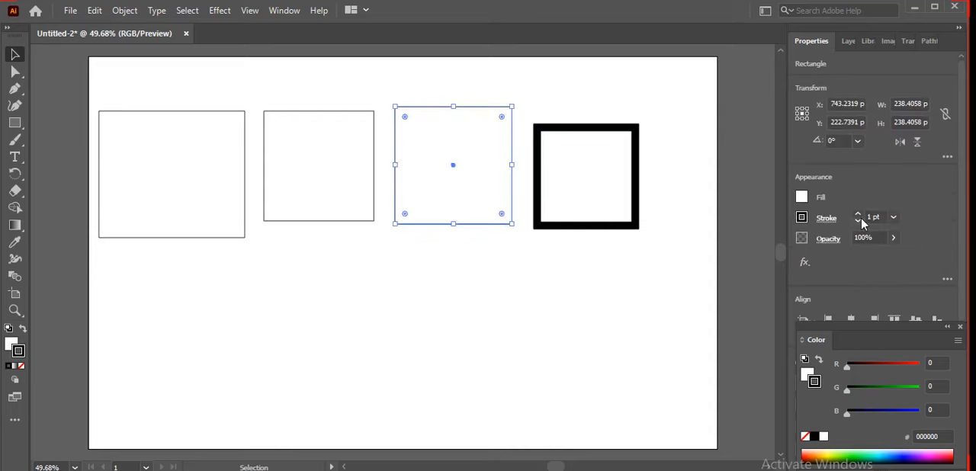
click(859, 215)
click(859, 215)
click(859, 215)
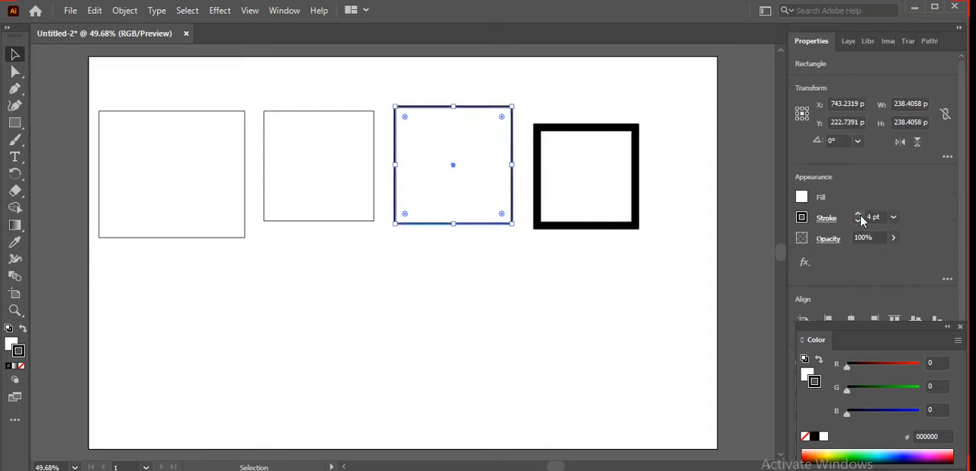
click(859, 215)
click(615, 277)
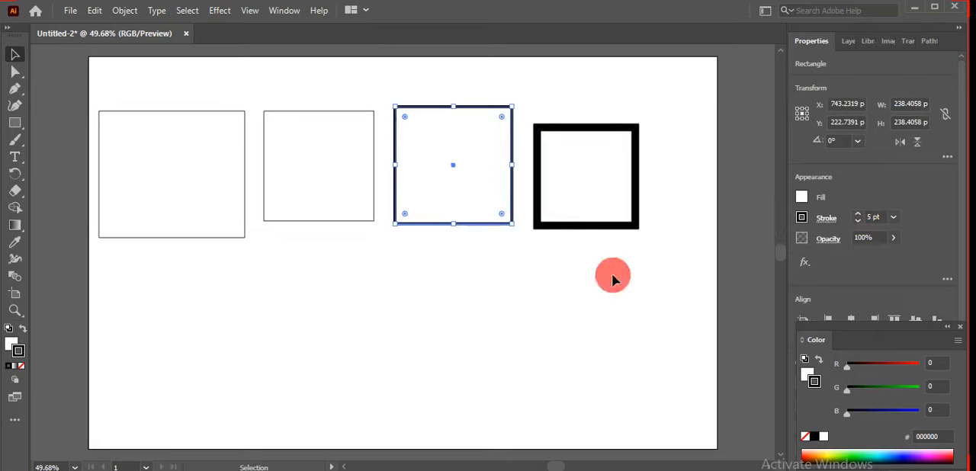
Step: Set the stroke weight of the second rectangle from the left to 25 pt
click(354, 222)
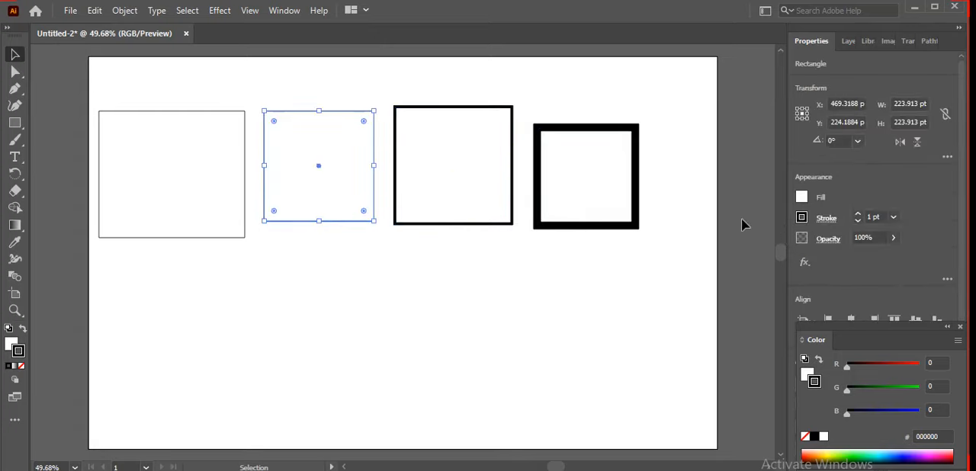
click(859, 214)
click(859, 214)
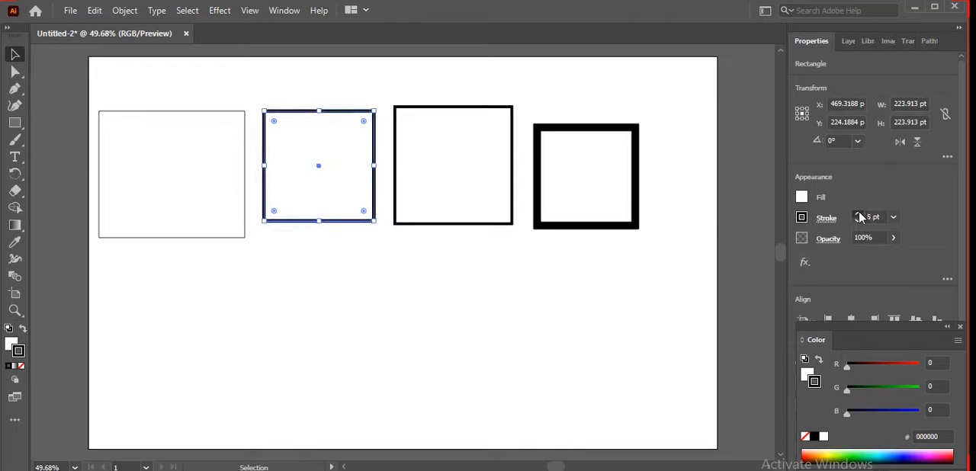
click(859, 214)
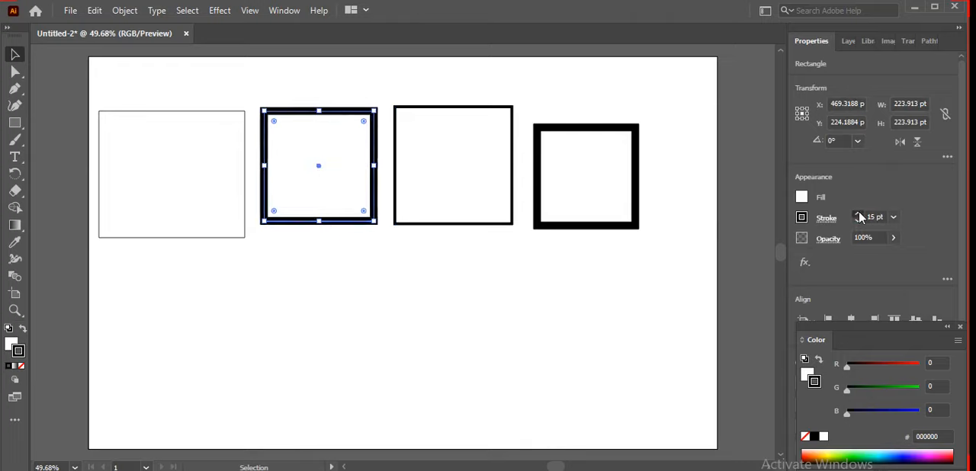
click(429, 273)
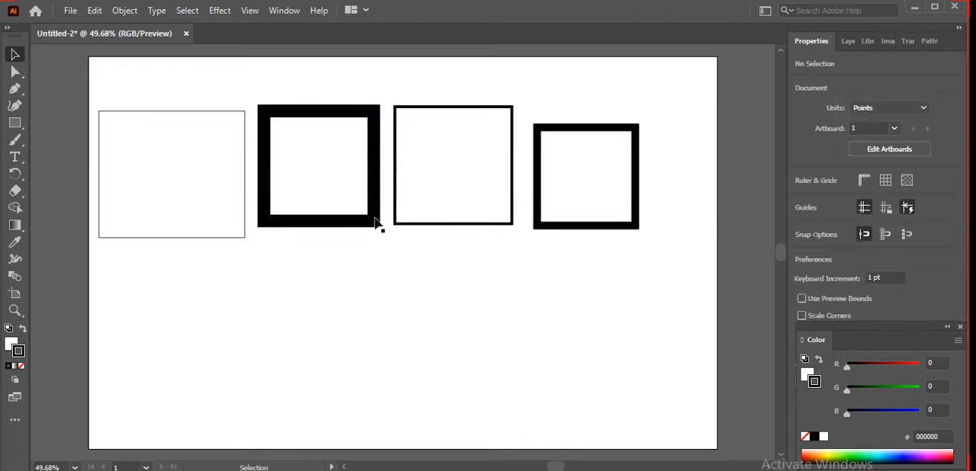
Step: Set the leftmost rectangle's stroke weight to 9 pt
click(245, 237)
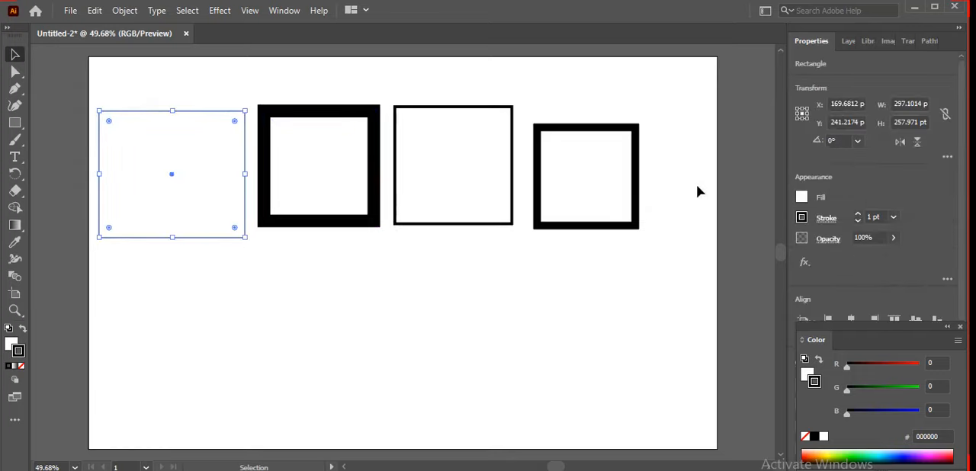
click(858, 217)
click(858, 216)
click(858, 217)
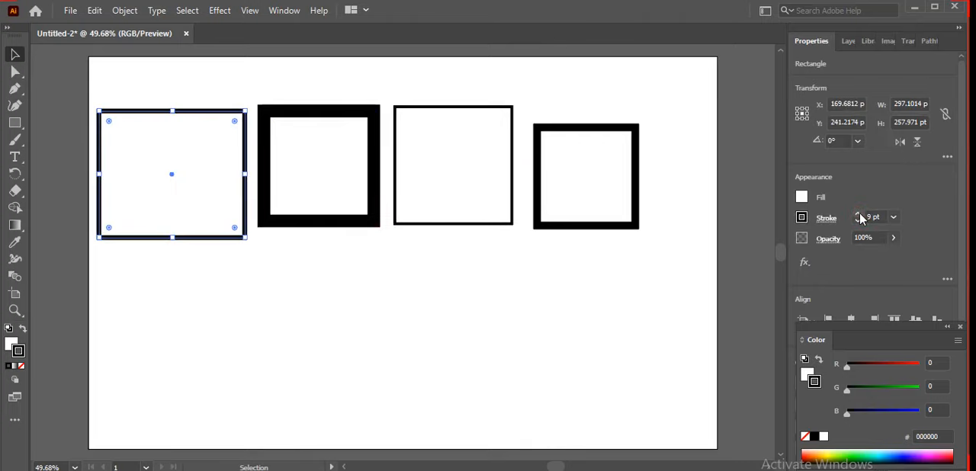
click(523, 312)
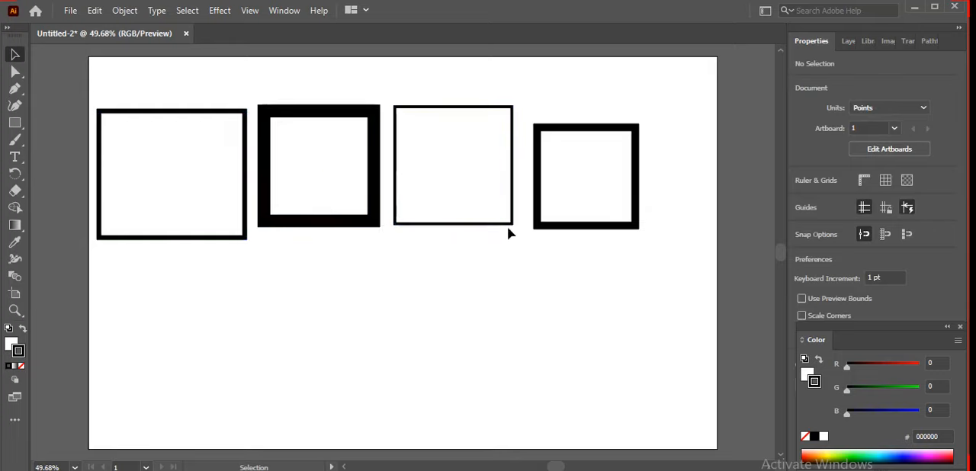
Step: Reduce the stroke weight of the second rectangle from the left to 2 pt
click(375, 223)
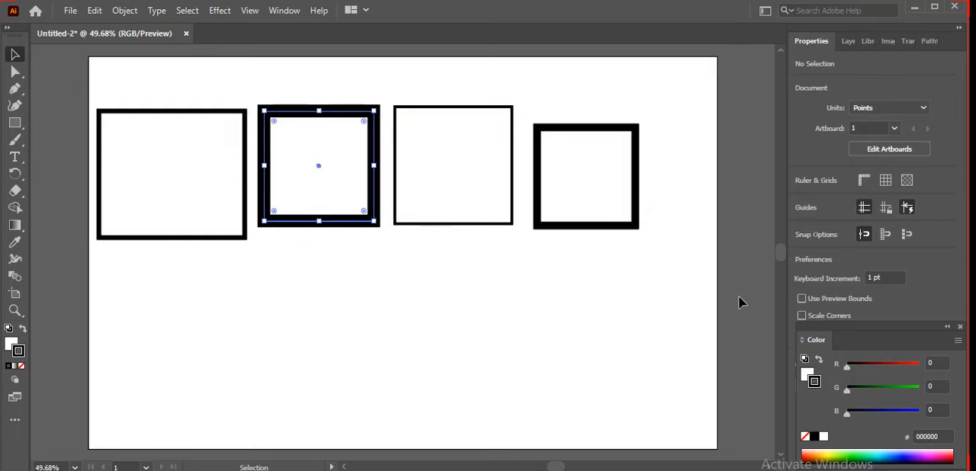
click(858, 220)
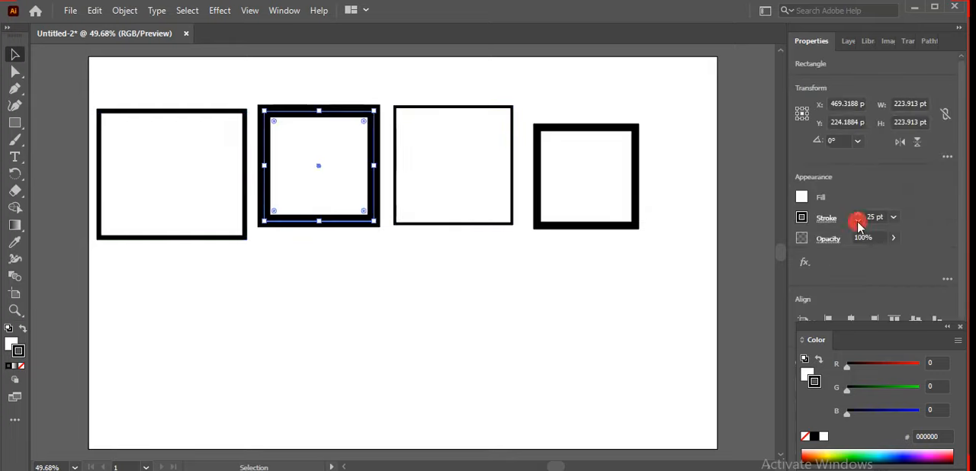
click(859, 221)
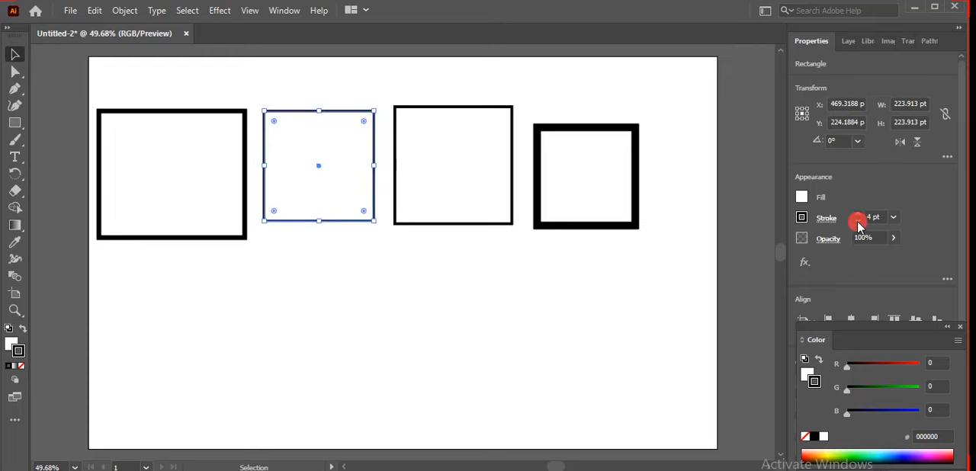
click(858, 221)
click(858, 221)
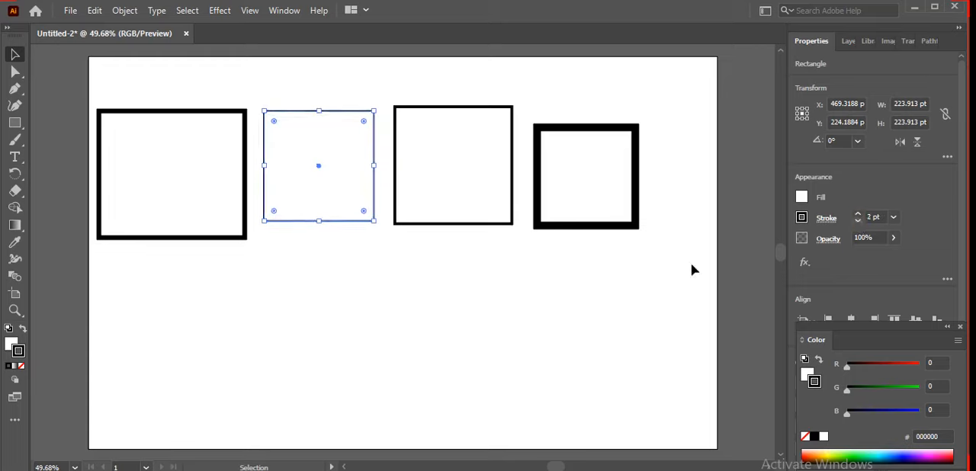
click(587, 292)
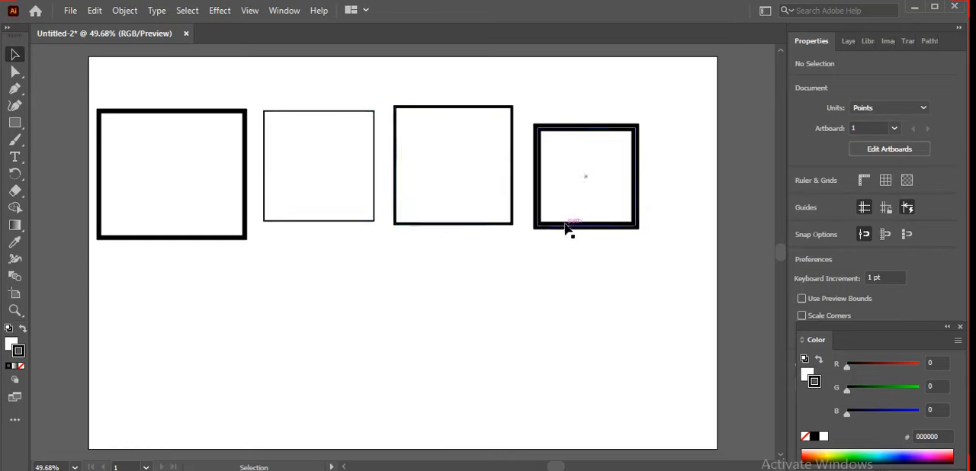
Step: Fill the rightmost rectangle with the light red colour d67676
click(369, 223)
click(225, 238)
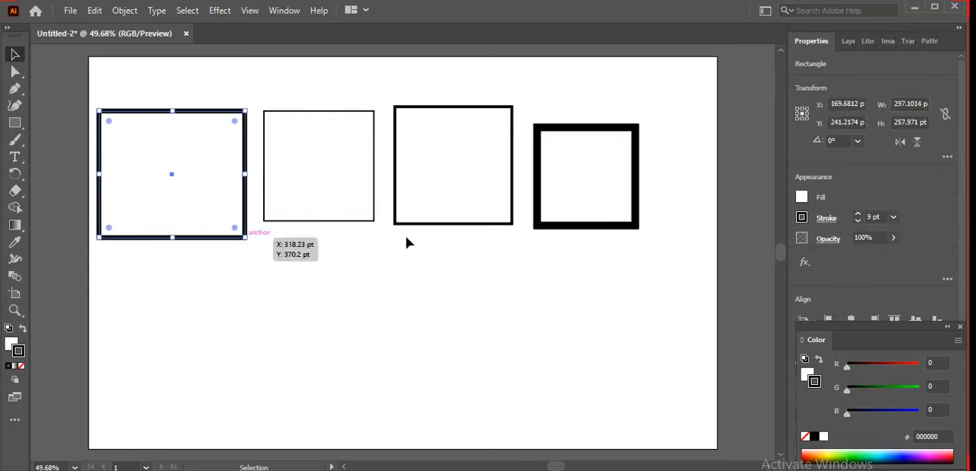
click(578, 227)
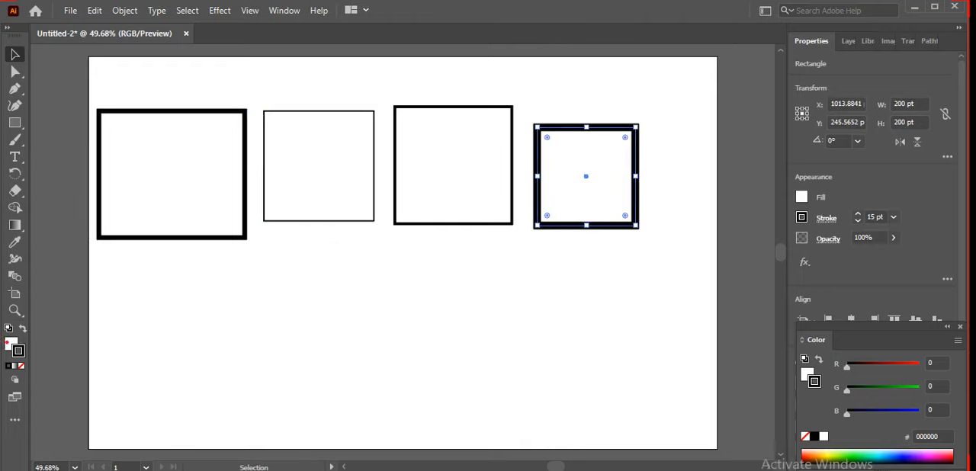
click(10, 346)
double_click(10, 346)
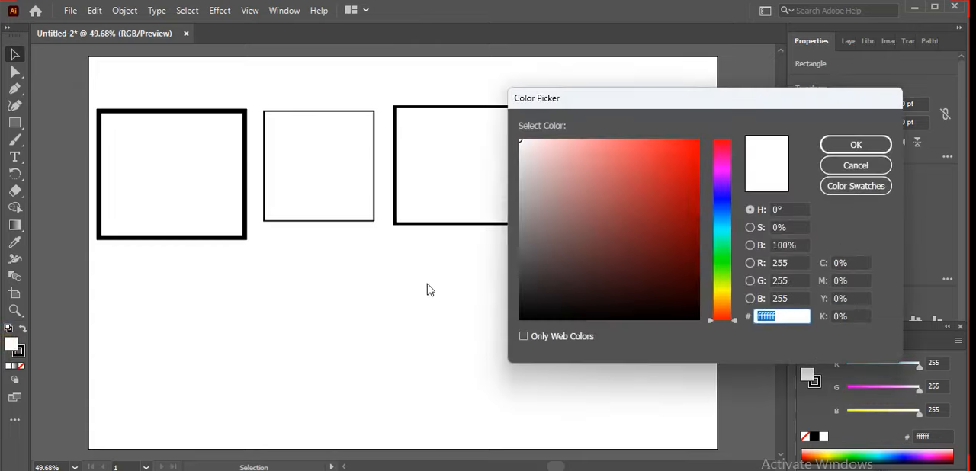
click(628, 192)
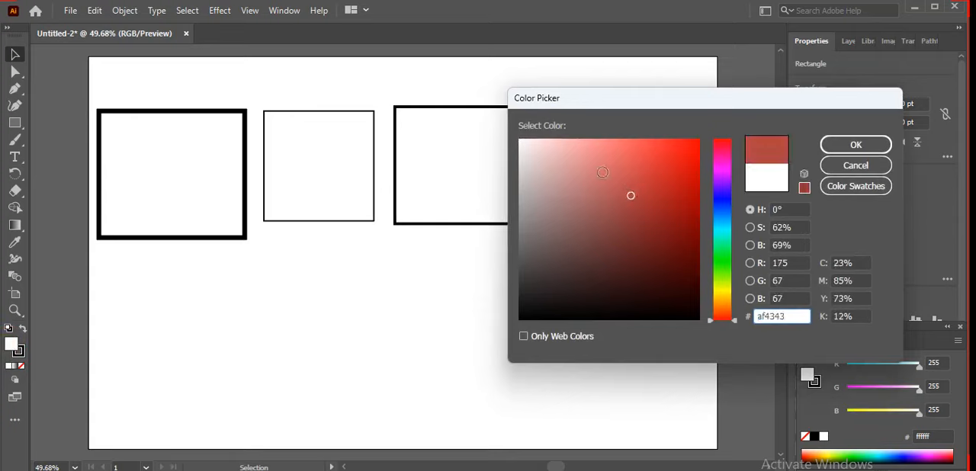
click(599, 167)
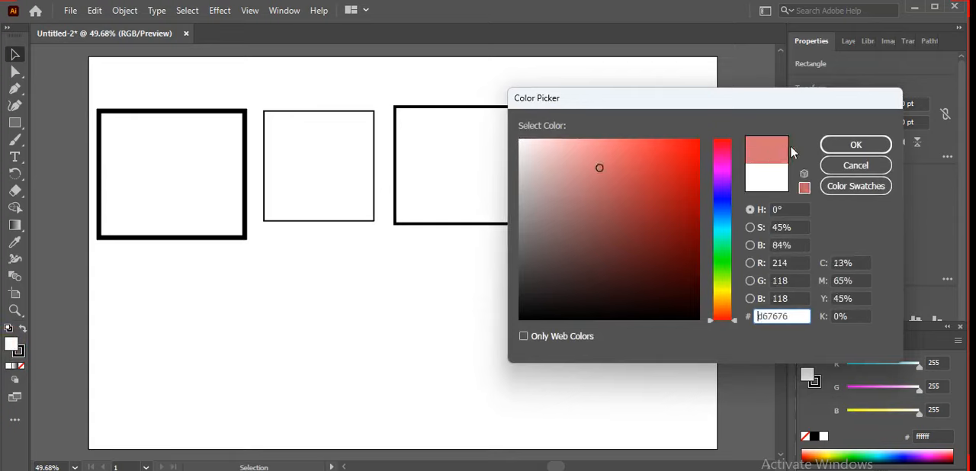
click(855, 146)
click(645, 228)
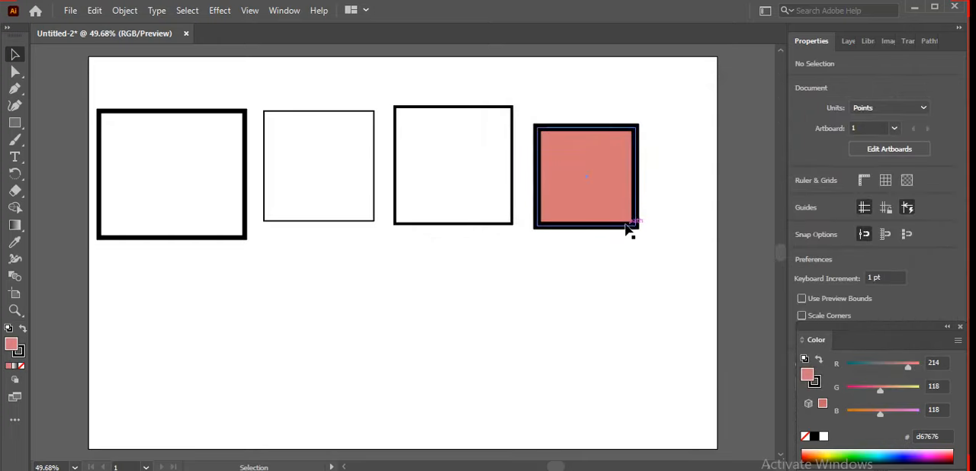
Step: Change the stroke colour of the rightmost rectangle to dark red aa0909
click(632, 224)
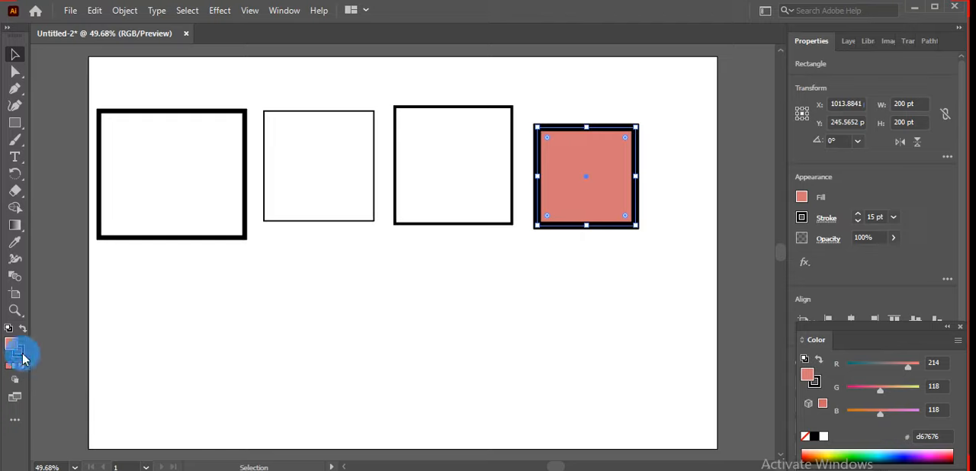
double_click(18, 353)
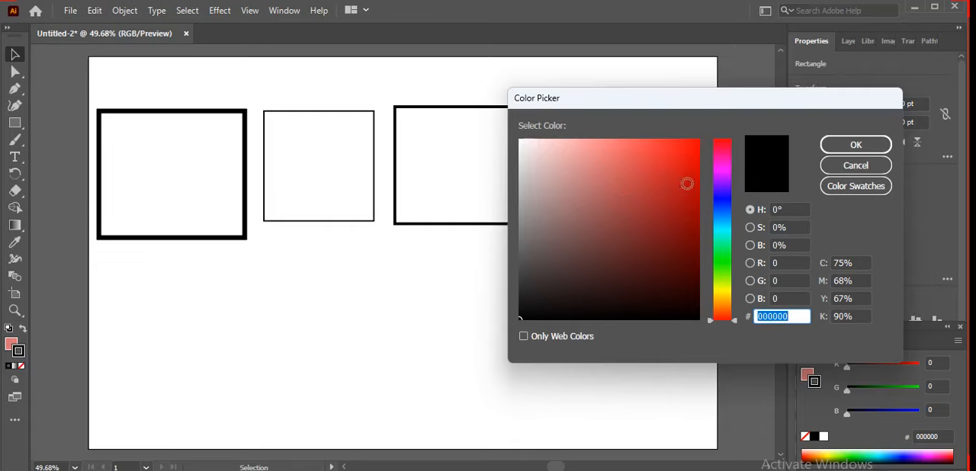
click(690, 200)
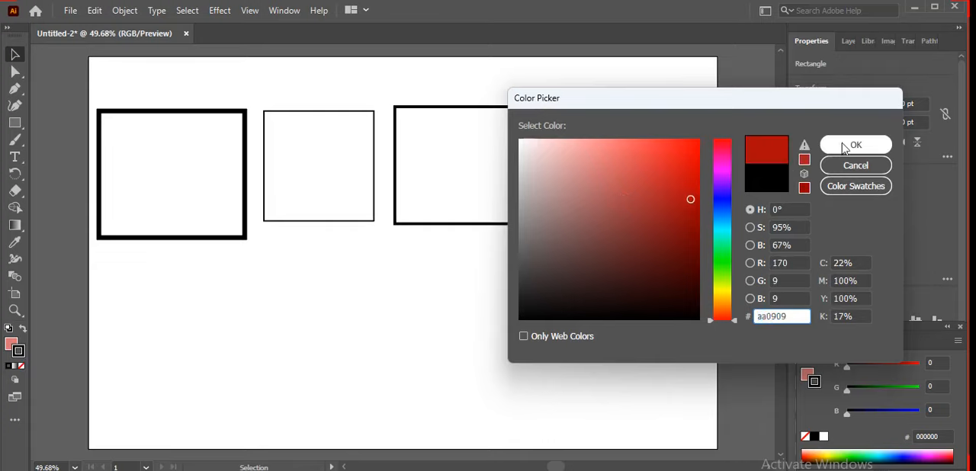
click(845, 147)
click(539, 286)
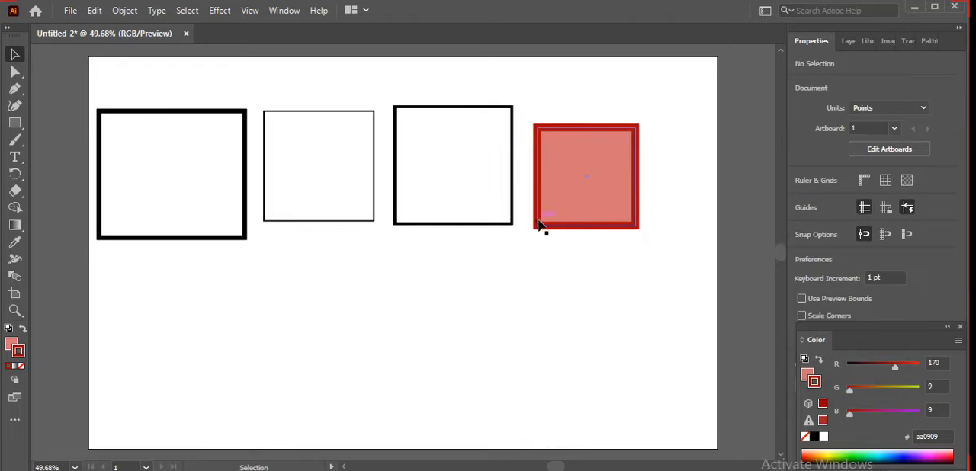
Step: Remove the fill from the leftmost rectangle so that only its stroke remains
click(221, 238)
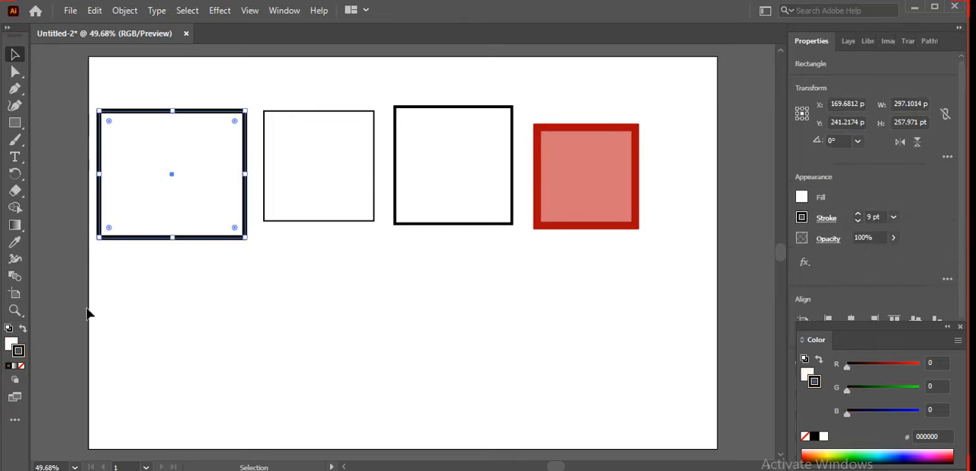
click(13, 344)
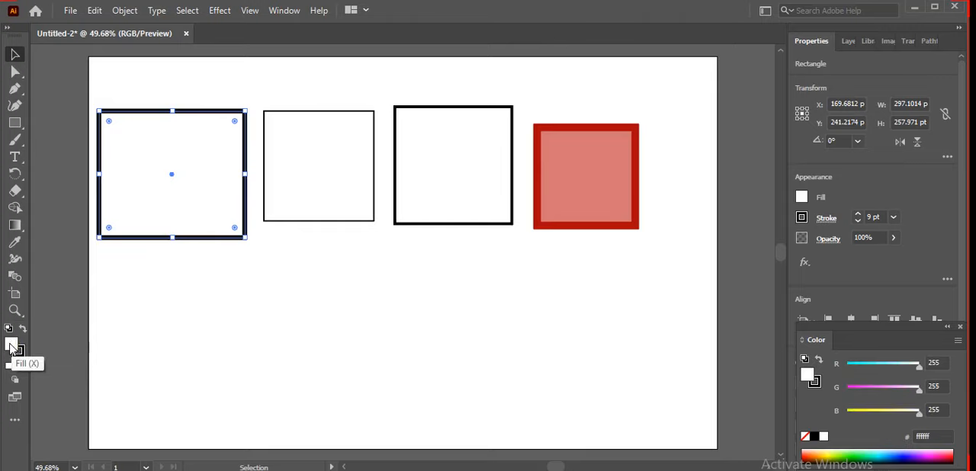
key(ctrl+2)
drag(10, 344, 4, 339)
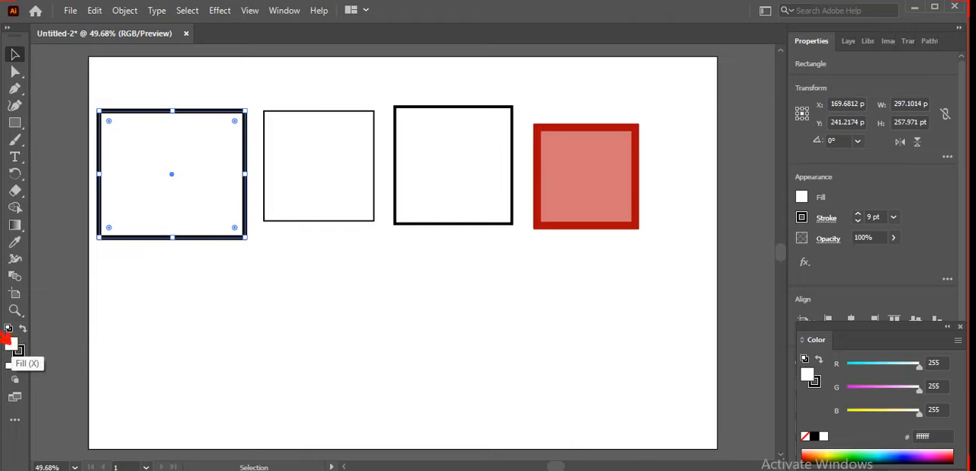
key(Escape)
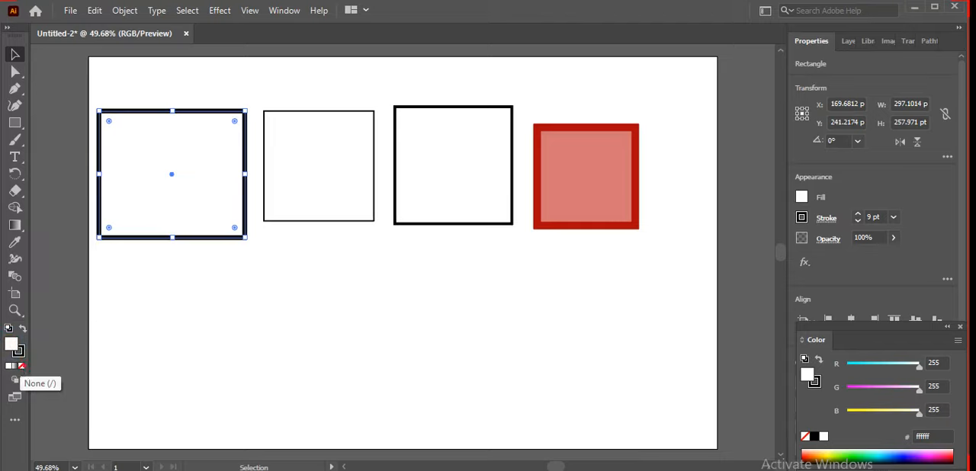
click(21, 367)
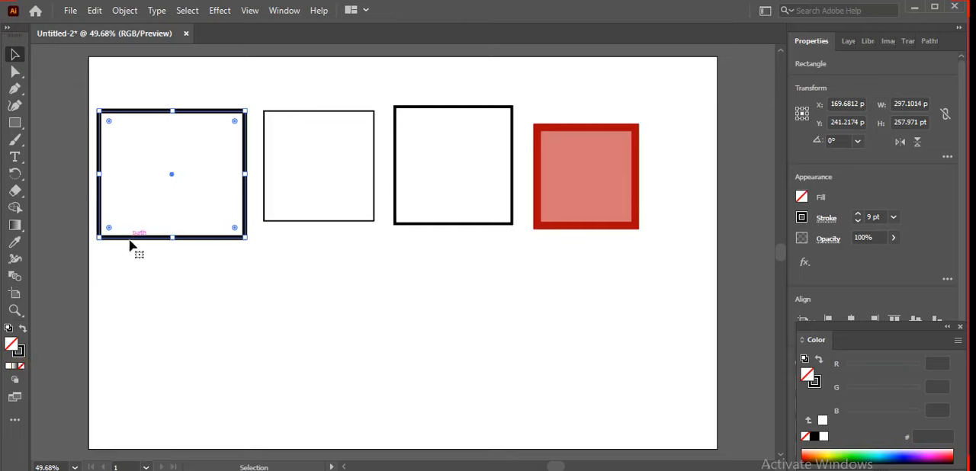
click(97, 319)
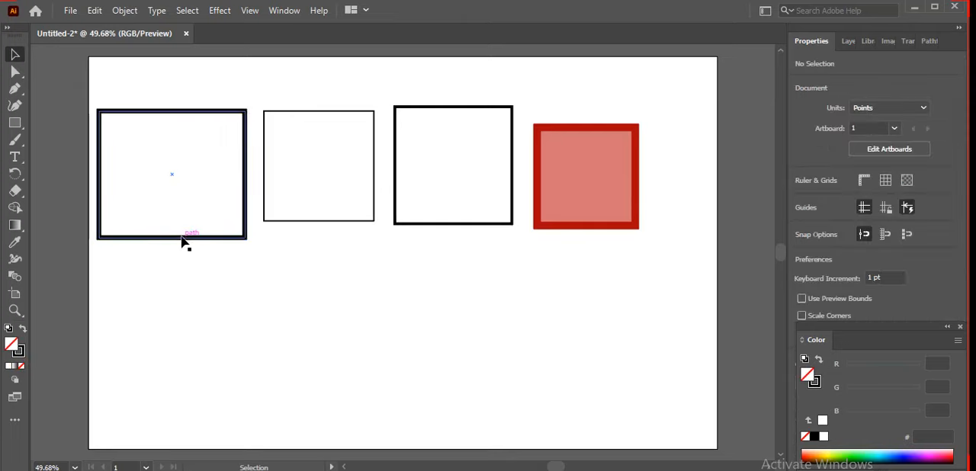
Step: Move the leftmost rectangle partly off the artboard's left edge and fill it with near-white f9f9f9
drag(184, 238, 124, 280)
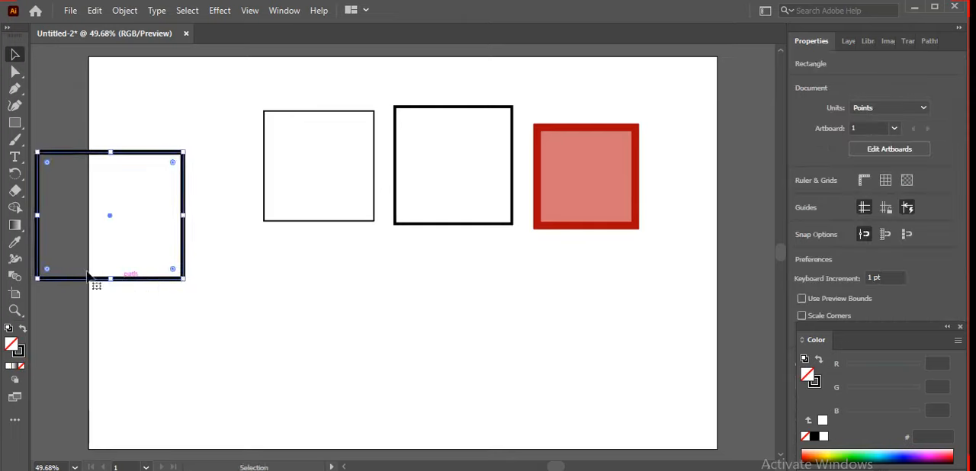
double_click(12, 344)
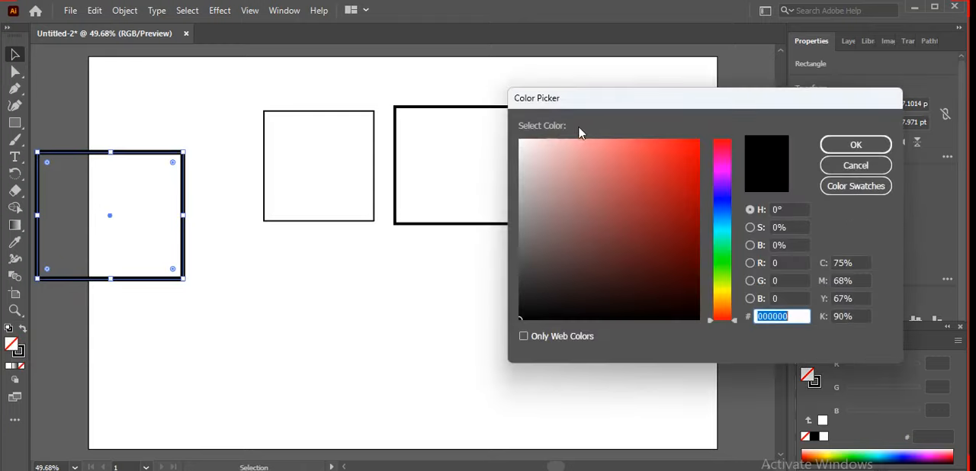
click(519, 143)
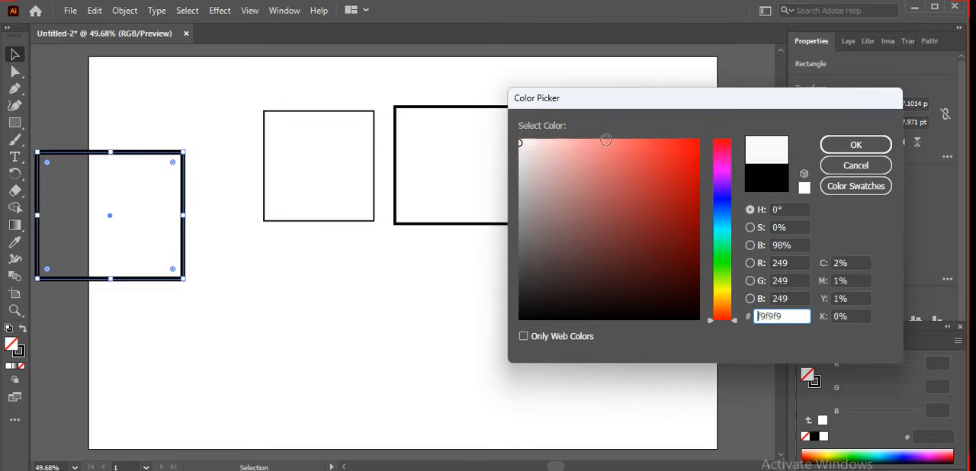
click(857, 146)
click(247, 338)
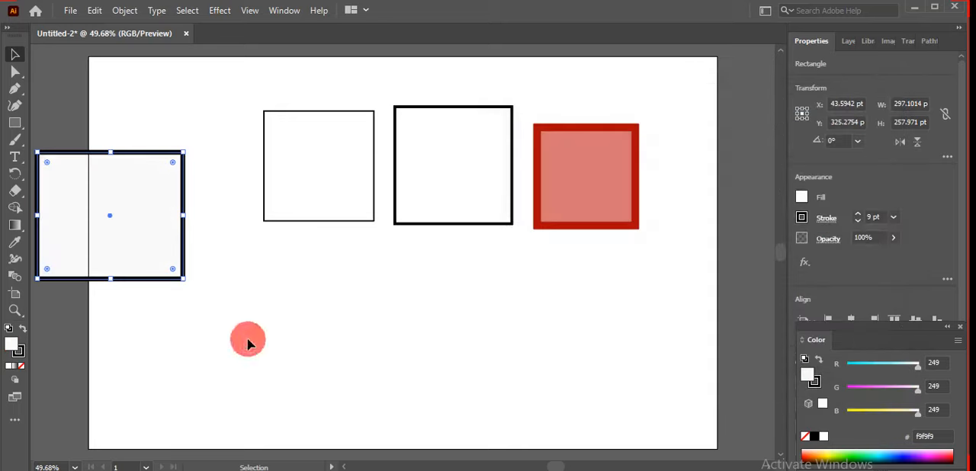
Step: Set the fill of the rectangle overlapping the artboard's left edge to None
click(127, 248)
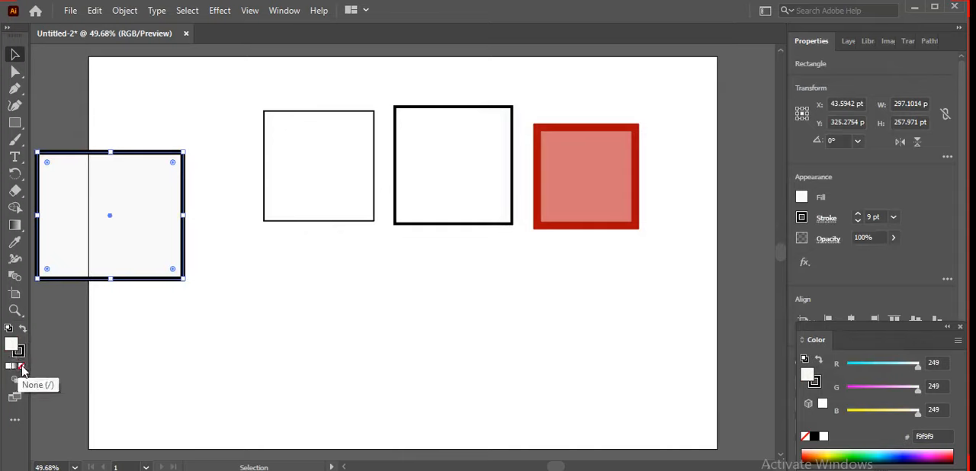
click(21, 370)
click(135, 340)
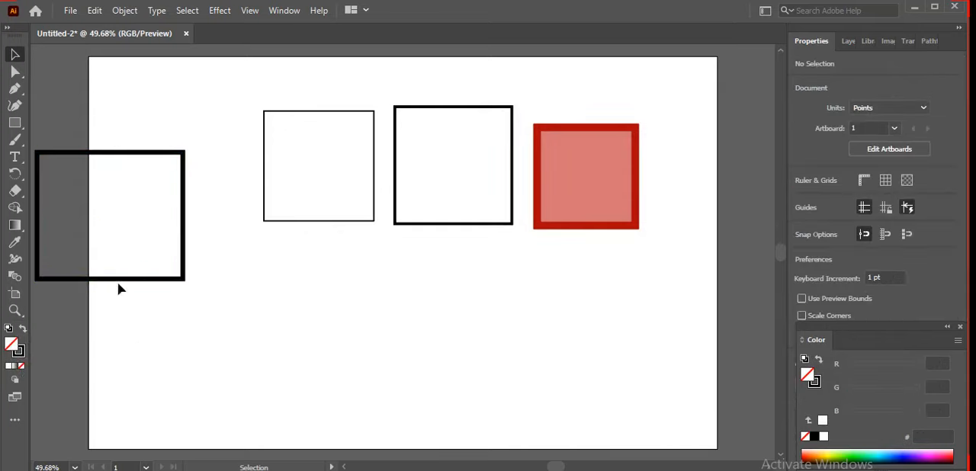
Step: Move the unfilled rectangle back fully onto the artboard, beside the second rectangle
click(115, 280)
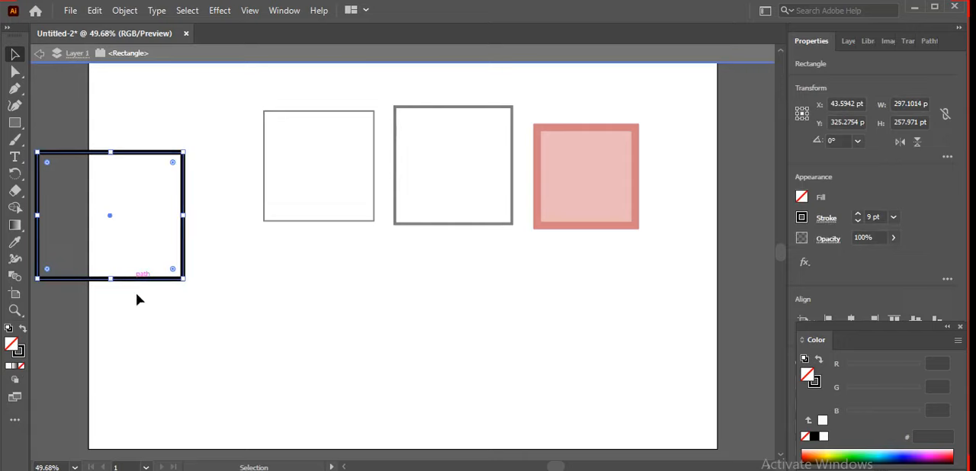
click(136, 295)
click(115, 280)
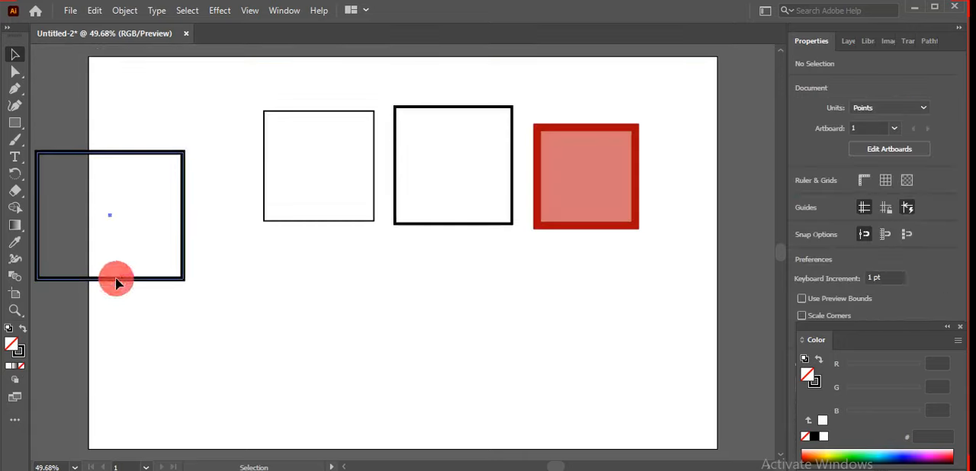
drag(116, 281, 172, 265)
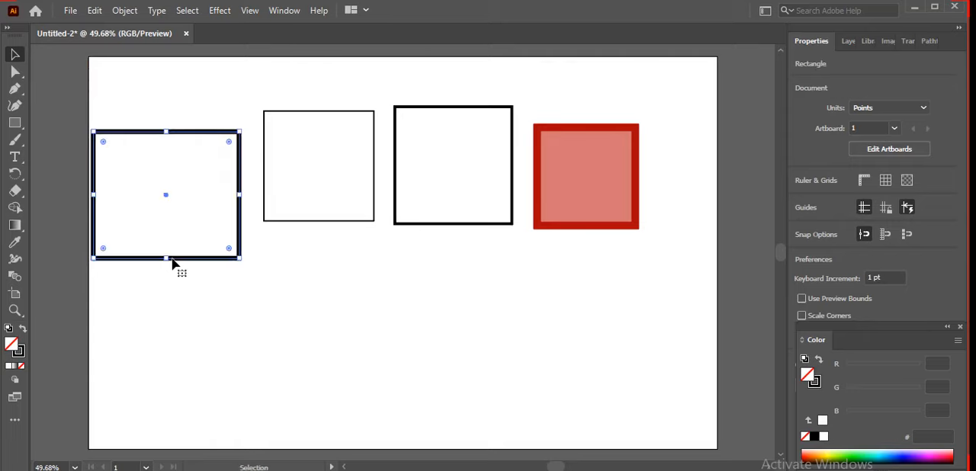
Step: Set the leftmost rectangle's stroke colour to dark blue 02304c and shift it slightly right to match the gap between the next two rectangles
double_click(19, 352)
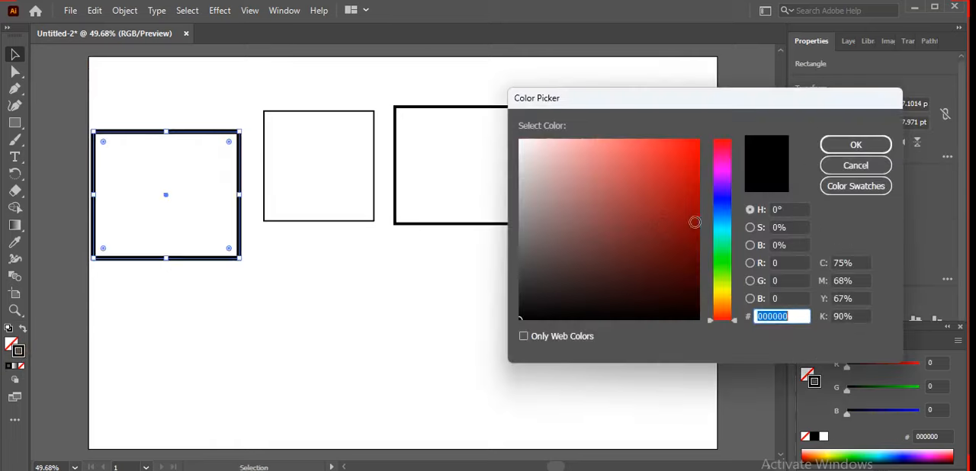
click(725, 222)
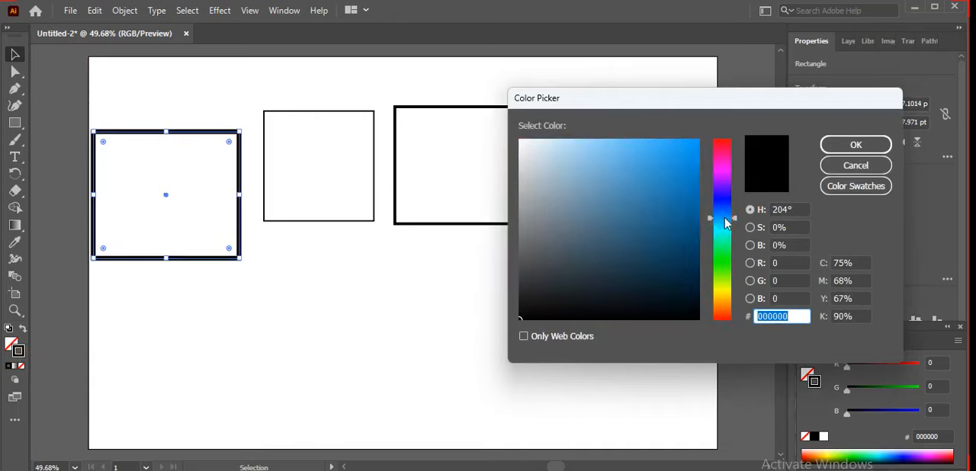
click(693, 253)
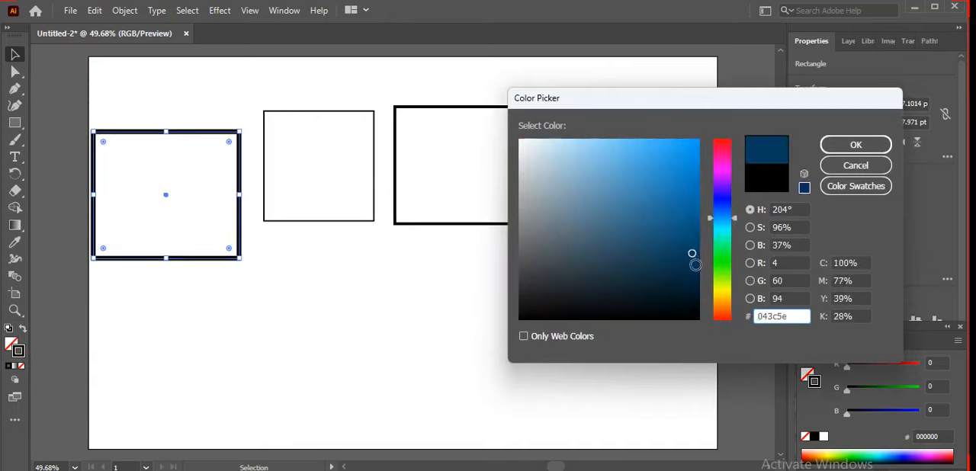
click(694, 267)
click(868, 147)
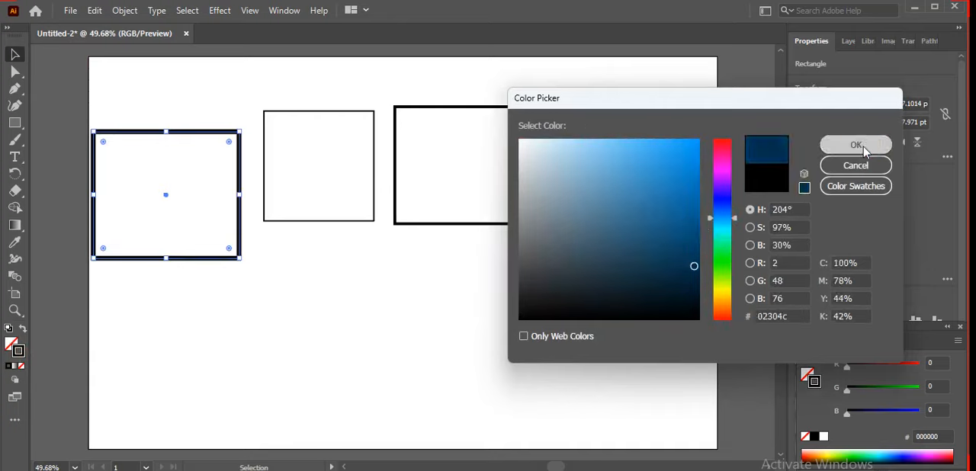
click(352, 365)
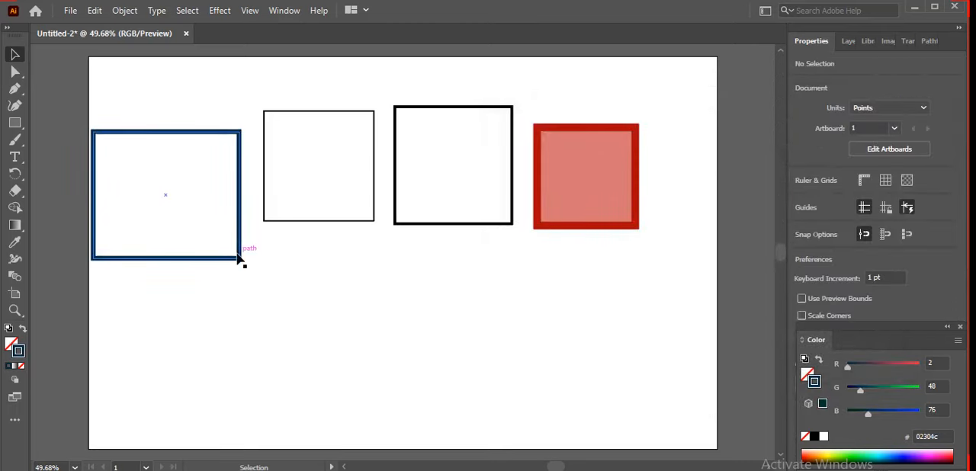
drag(164, 197, 171, 197)
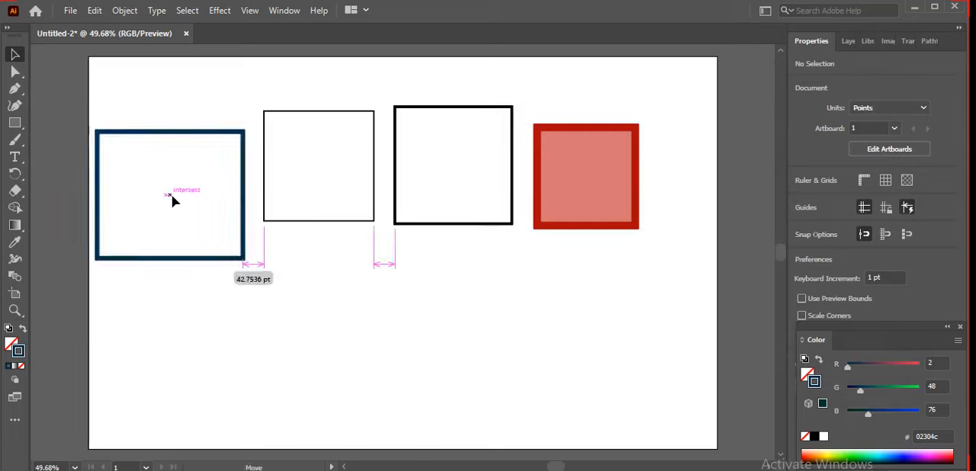
click(191, 305)
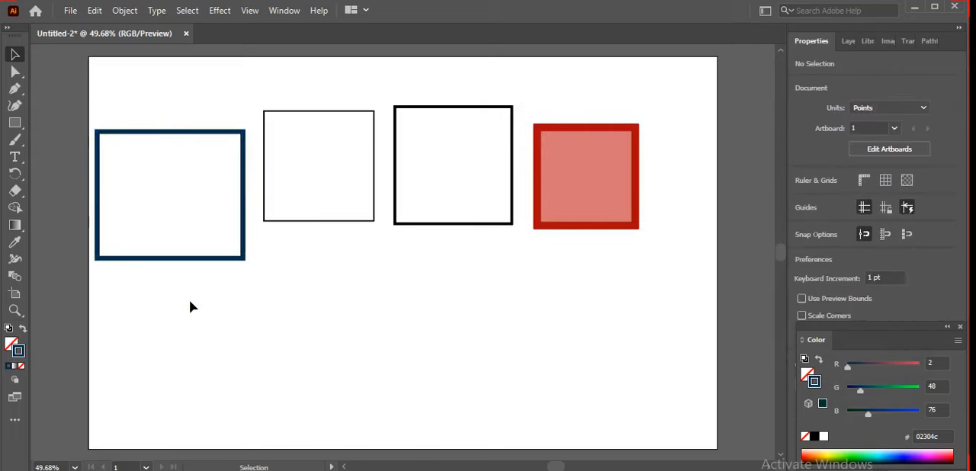
Step: Remove the stroke from the second rectangle from the left
click(291, 221)
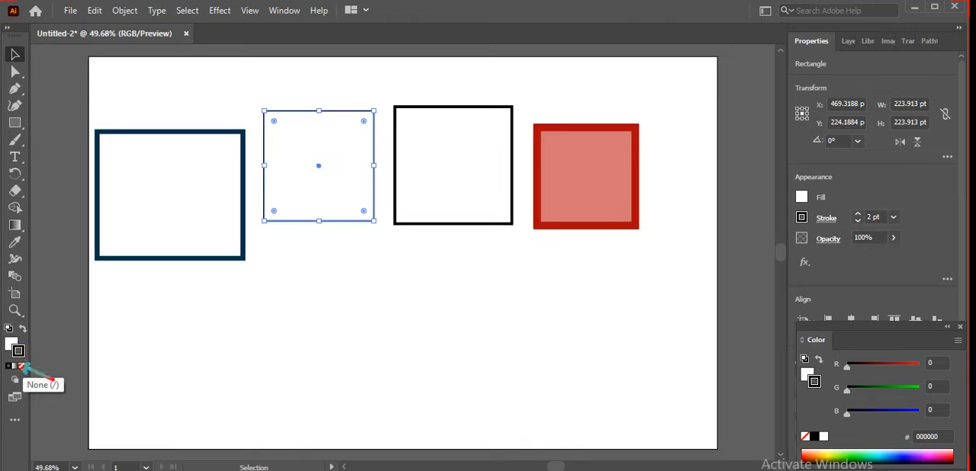
click(21, 366)
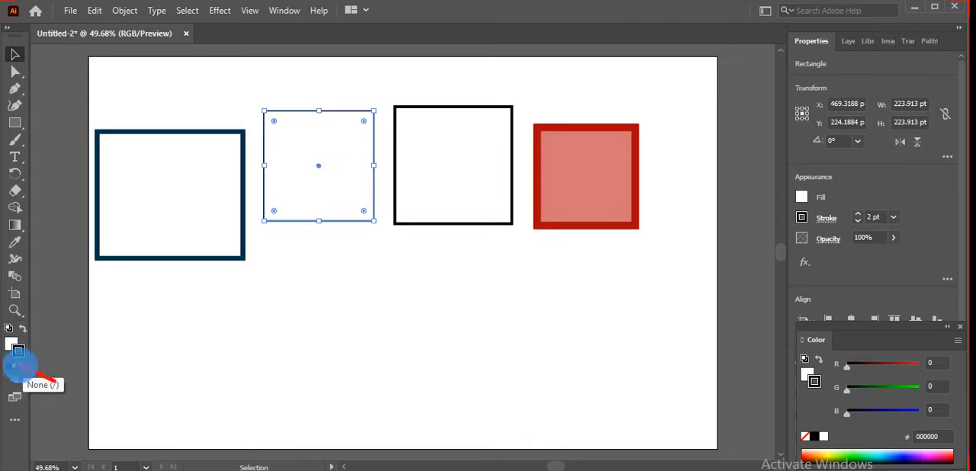
click(22, 367)
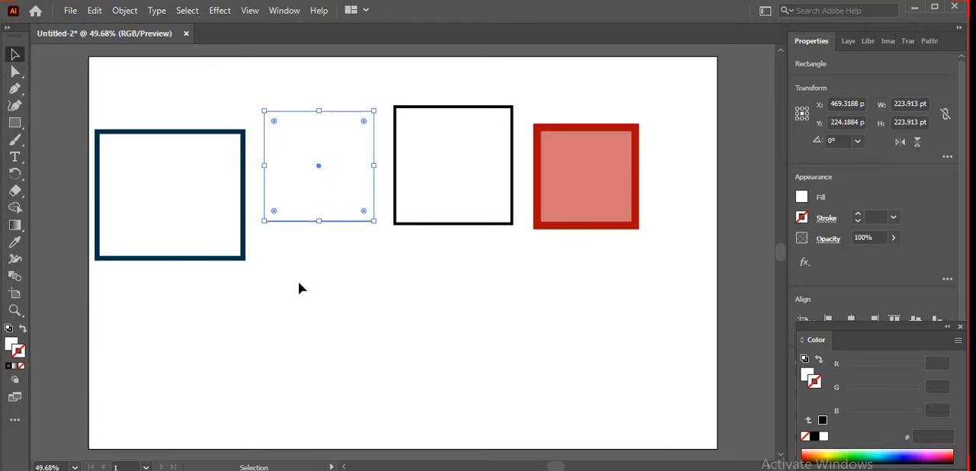
Step: Fill the strokeless second rectangle from the left with green 5c890e and deselect it
double_click(14, 345)
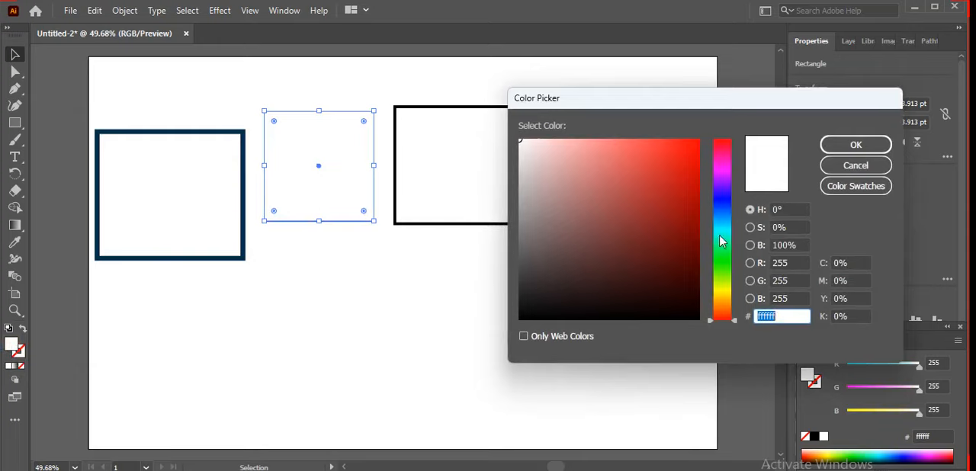
click(724, 279)
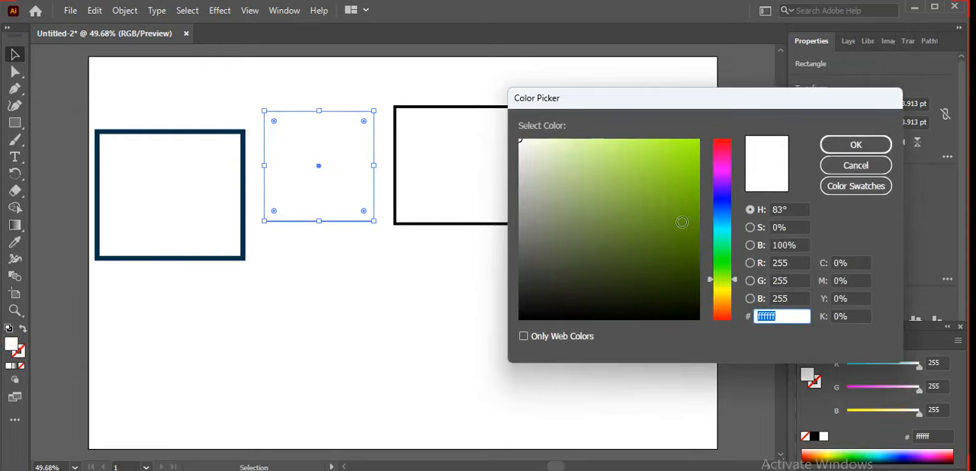
click(682, 222)
click(848, 146)
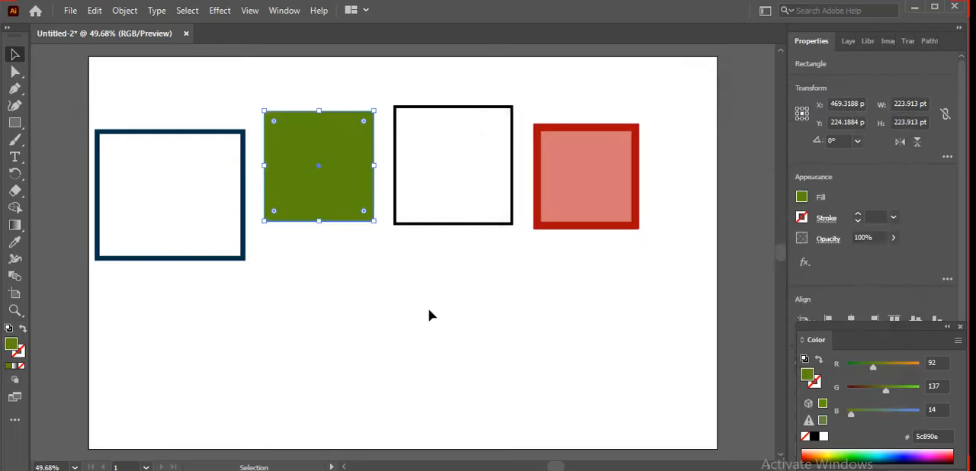
click(430, 315)
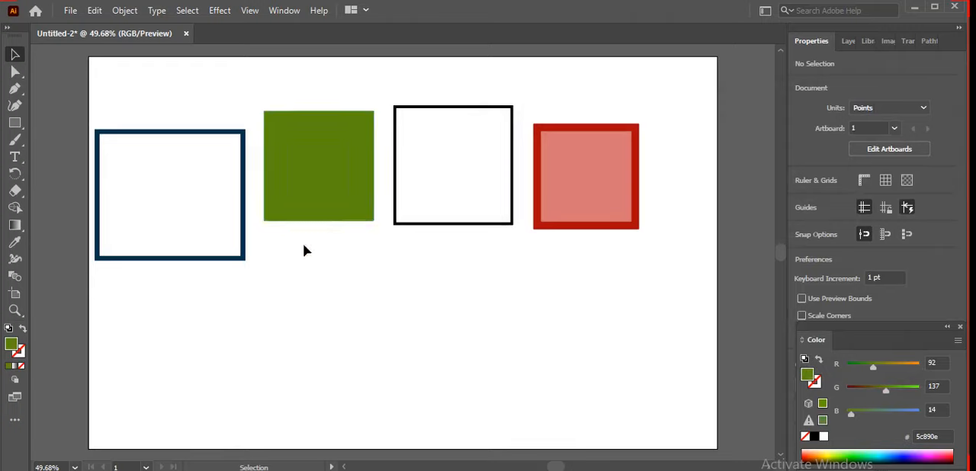
Step: Reposition the black-outlined, dark-blue-outlined and green rectangles, lowering the black and green ones and raising the blue one slightly
drag(453, 166, 453, 186)
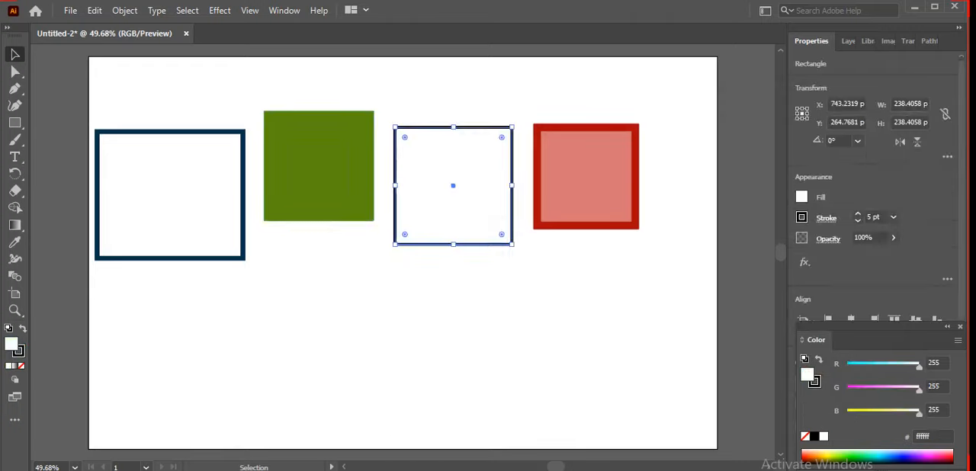
click(526, 384)
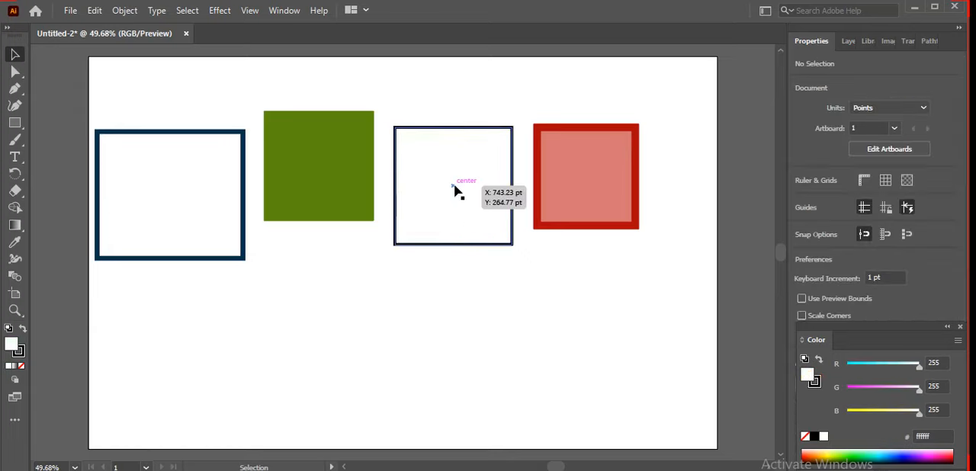
drag(453, 189, 461, 206)
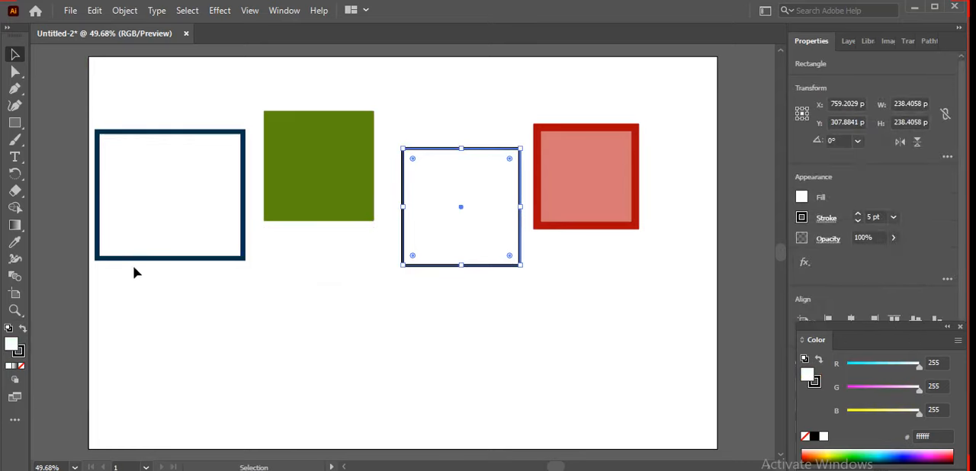
mouse_move(139, 266)
mouse_down()
mouse_move(87, 298)
mouse_move(146, 252)
mouse_up()
drag(300, 196, 313, 225)
click(570, 193)
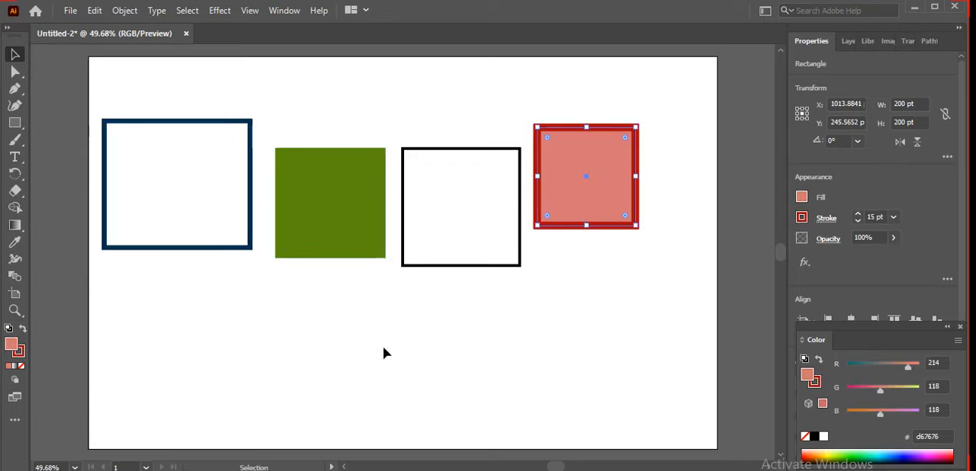
click(157, 320)
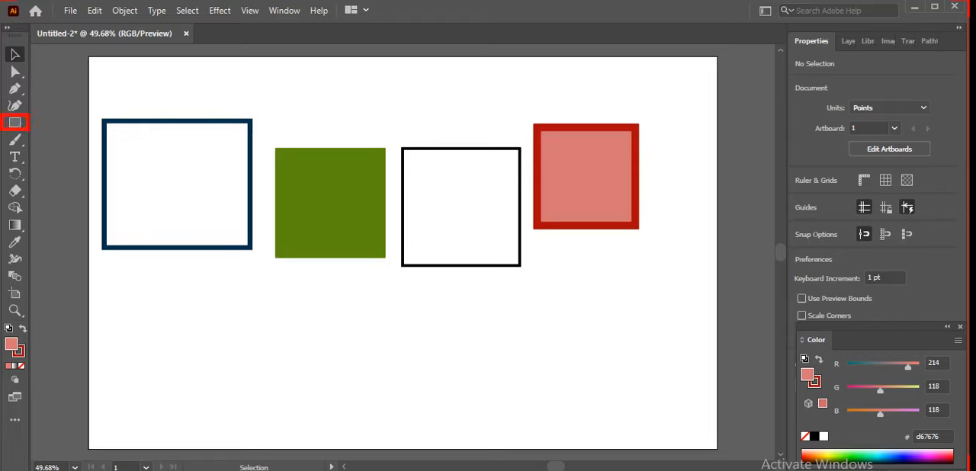
Step: Draw a wide rectangle of about 977 x 196 pt across the lower part of the artboard
click(14, 123)
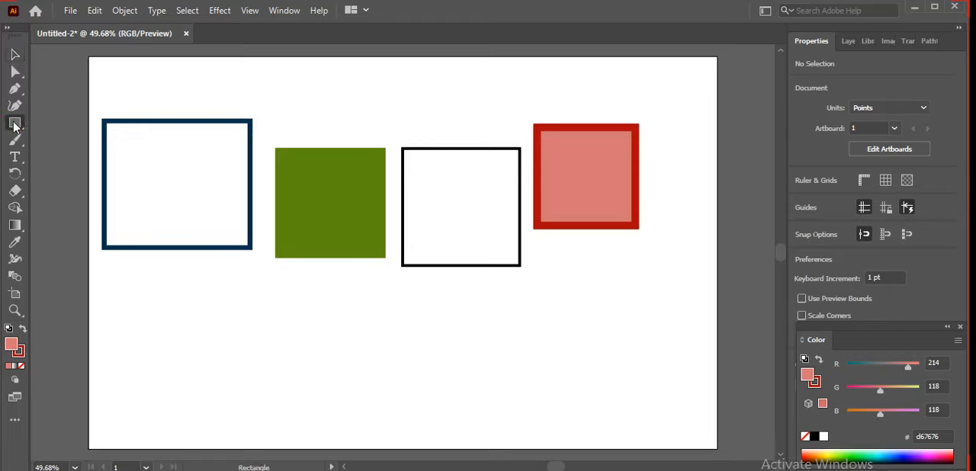
click(14, 124)
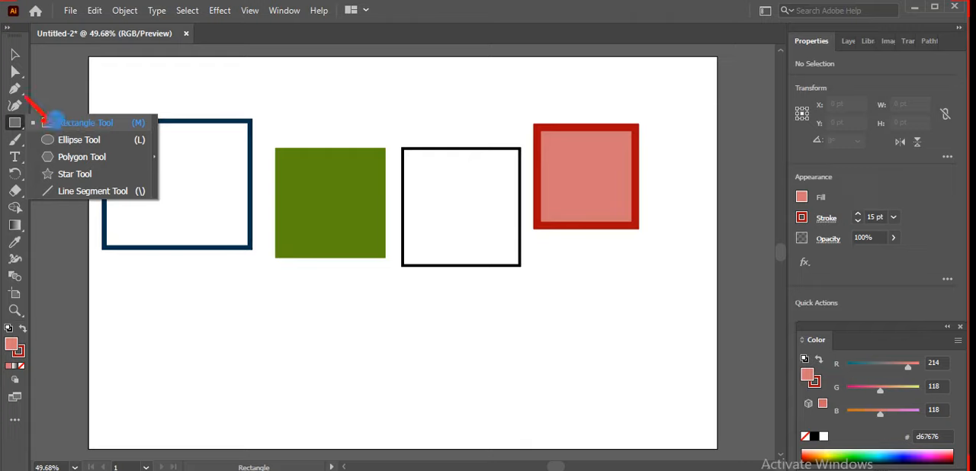
click(54, 123)
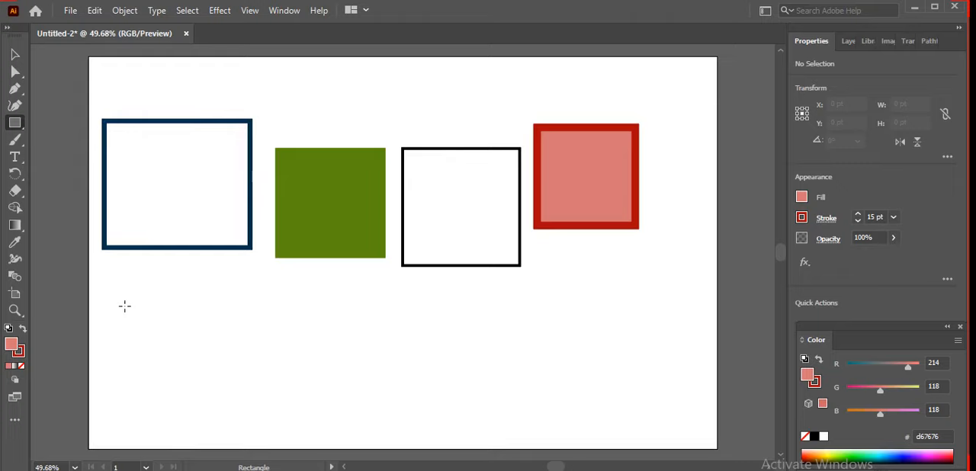
mouse_move(125, 306)
mouse_down()
mouse_move(247, 359)
mouse_move(606, 404)
mouse_up()
click(14, 54)
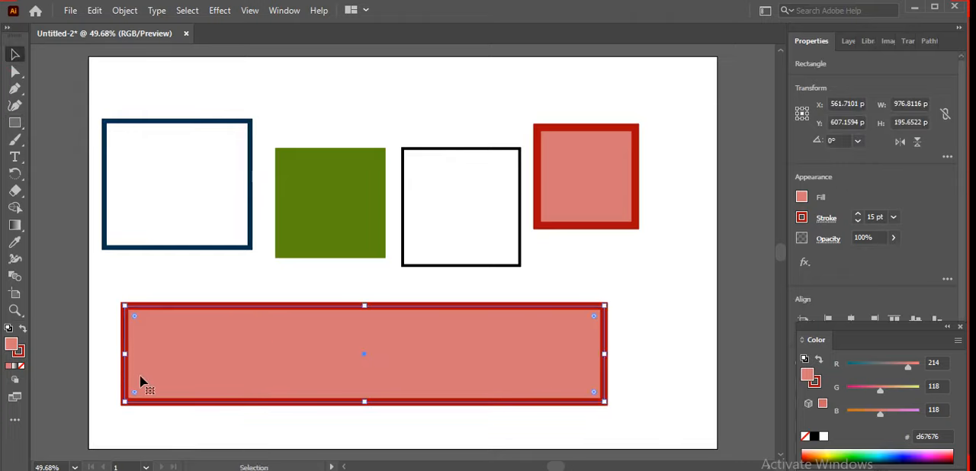
click(115, 414)
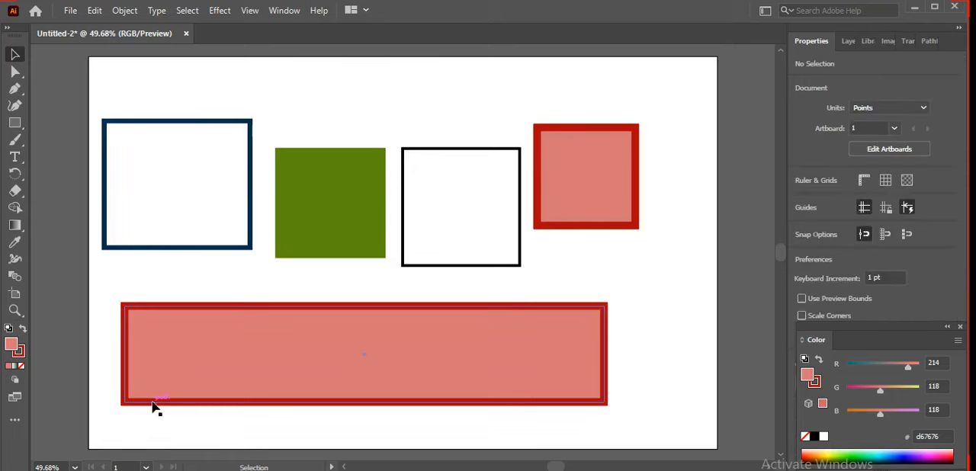
Step: Set both the fill and the stroke of the wide lower rectangle to None
click(151, 400)
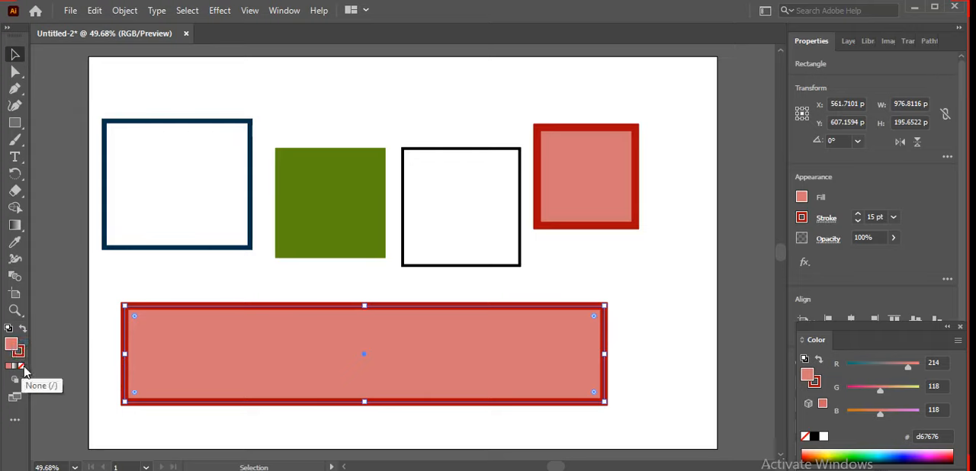
click(22, 366)
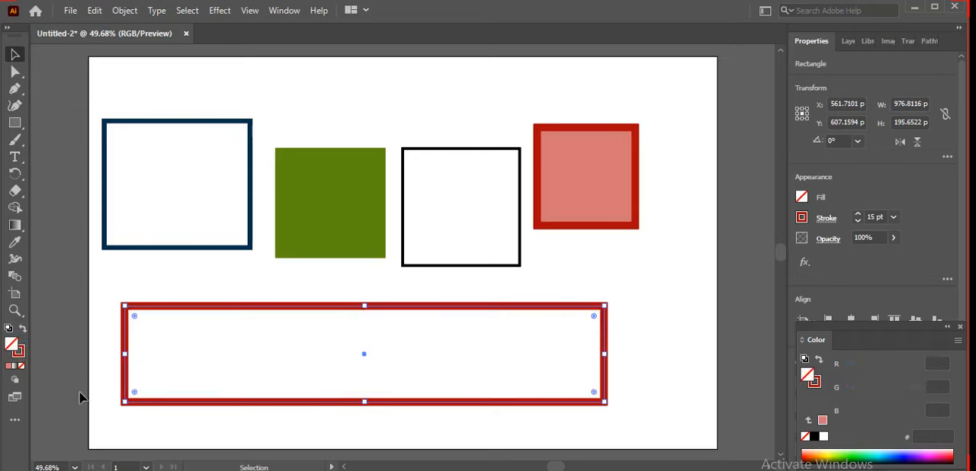
click(22, 358)
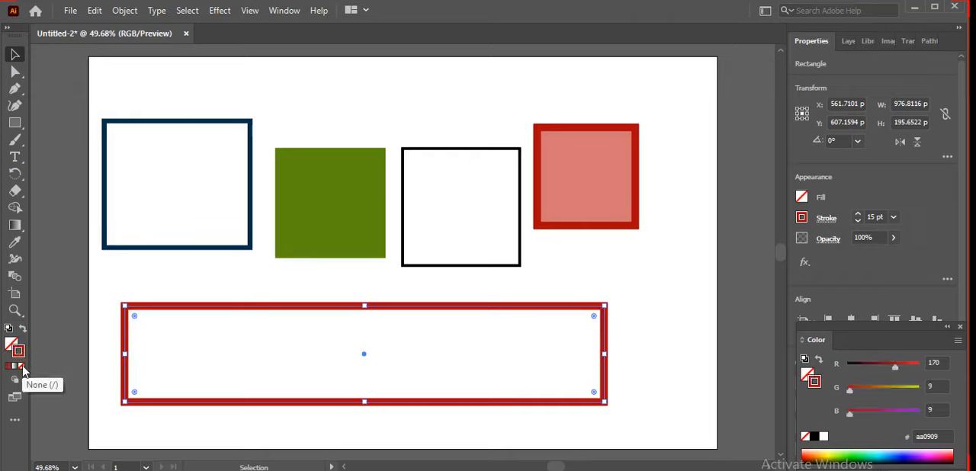
click(22, 368)
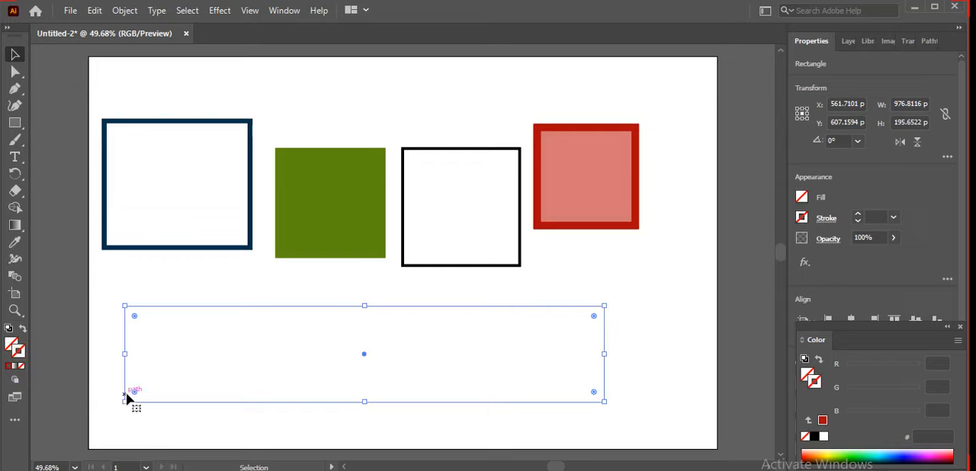
Step: Fill the wide lower rectangle with orange e25923 and shift it slightly up and to the right
double_click(12, 347)
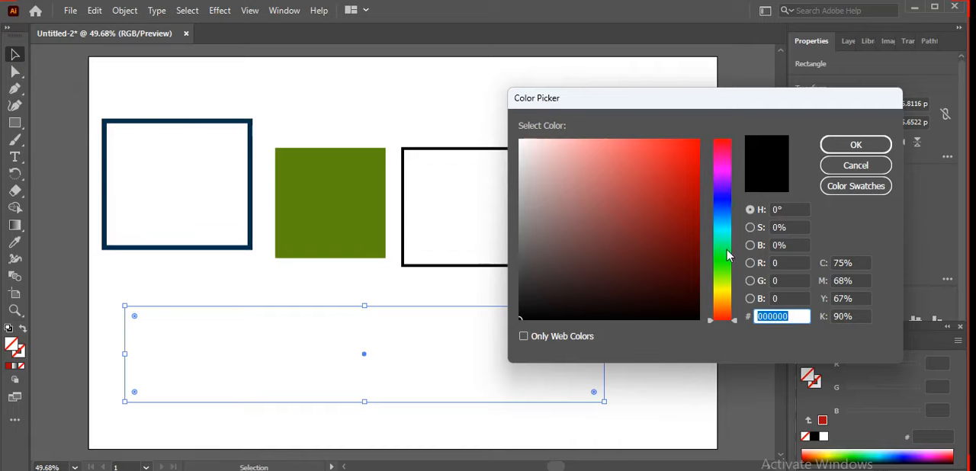
click(723, 313)
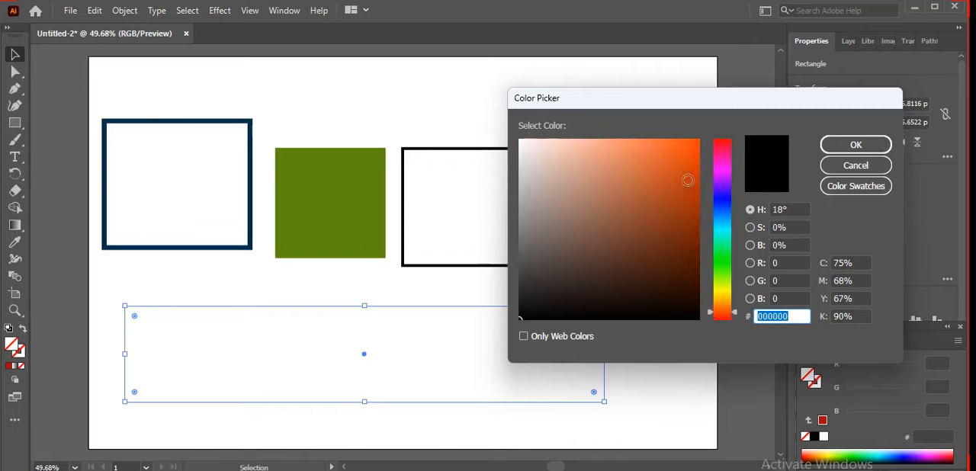
click(673, 157)
click(856, 145)
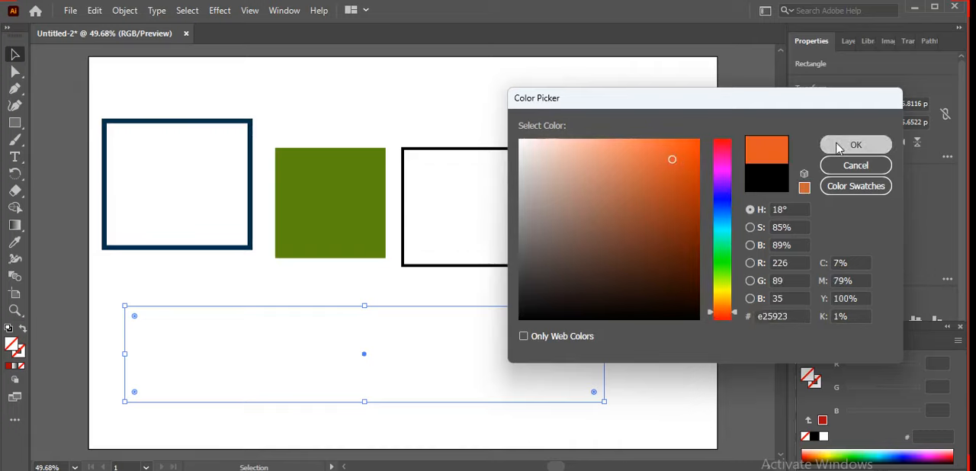
click(676, 324)
drag(399, 379, 416, 364)
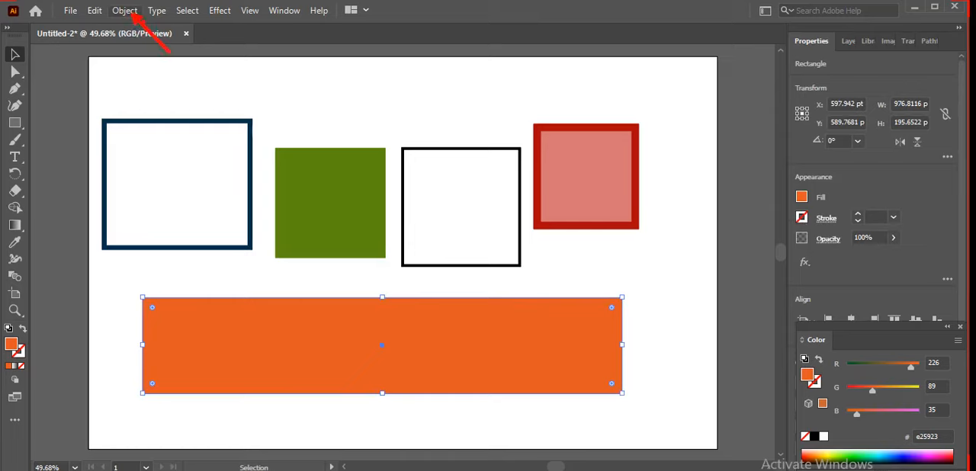
Step: Split the orange rectangle into a grid of 1 row and 3 columns with a 0 pt gutter, previewing the division
click(130, 12)
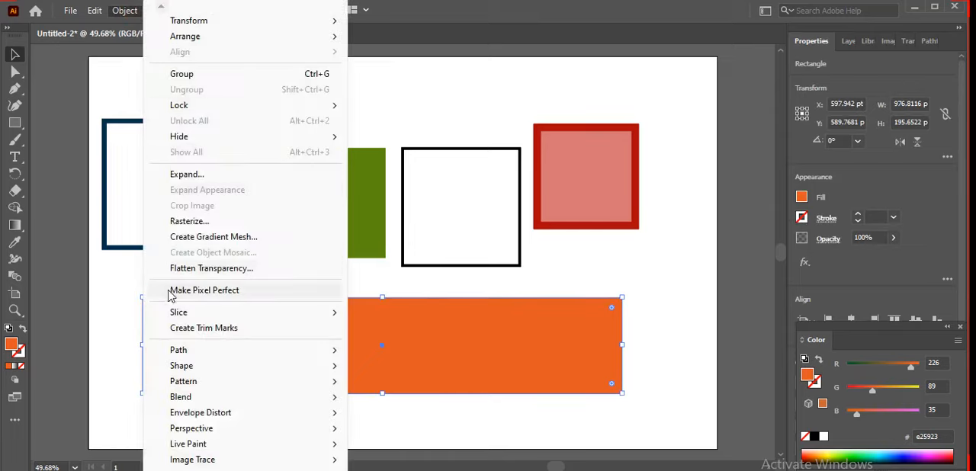
click(163, 348)
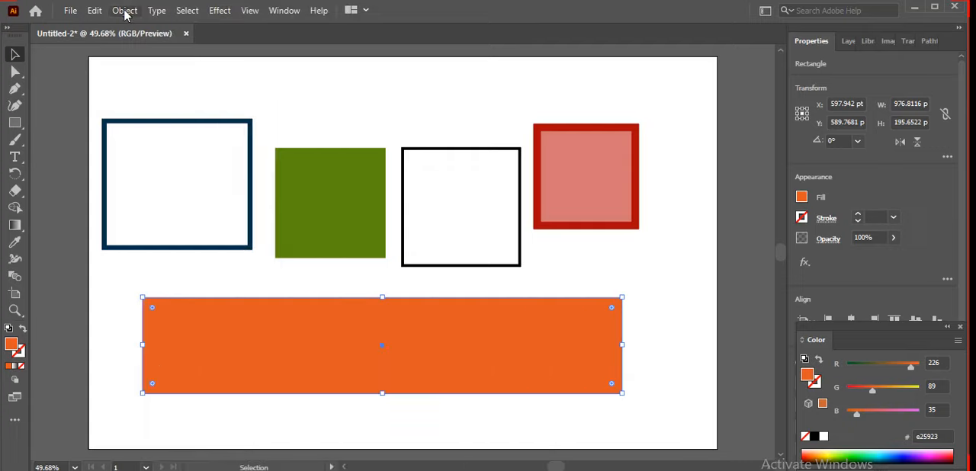
click(124, 10)
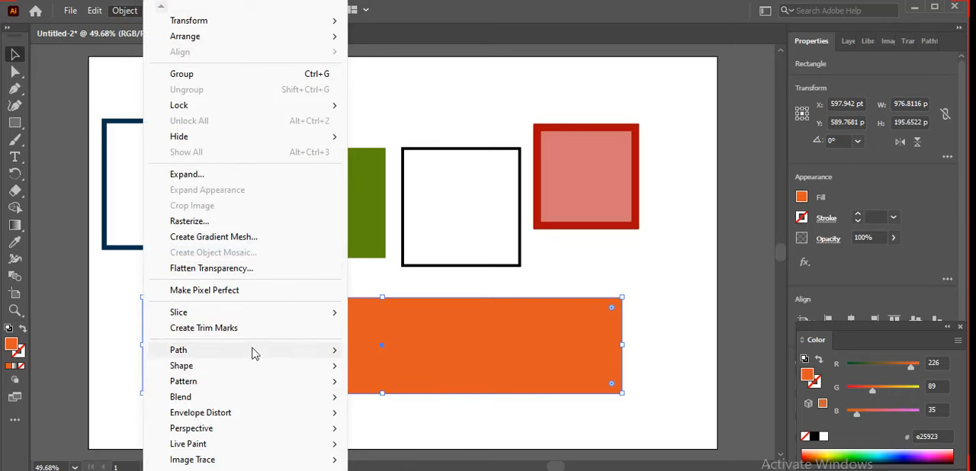
mouse_move(315, 355)
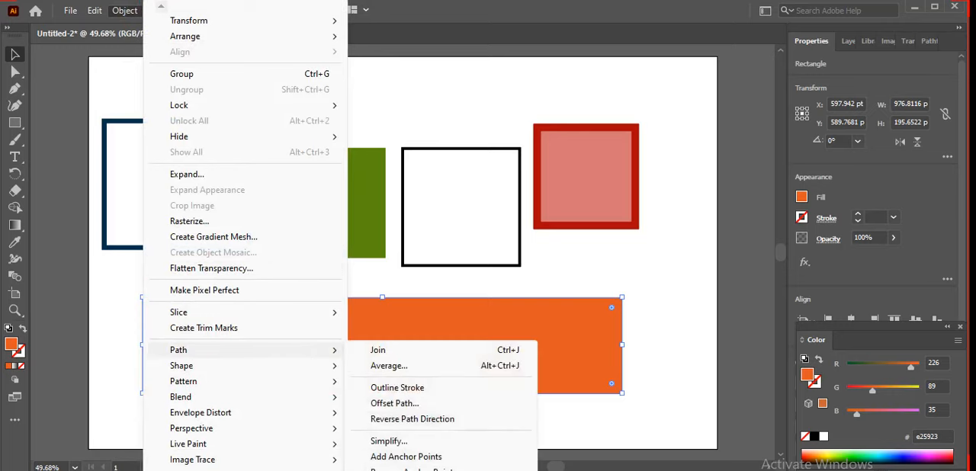
click(457, 470)
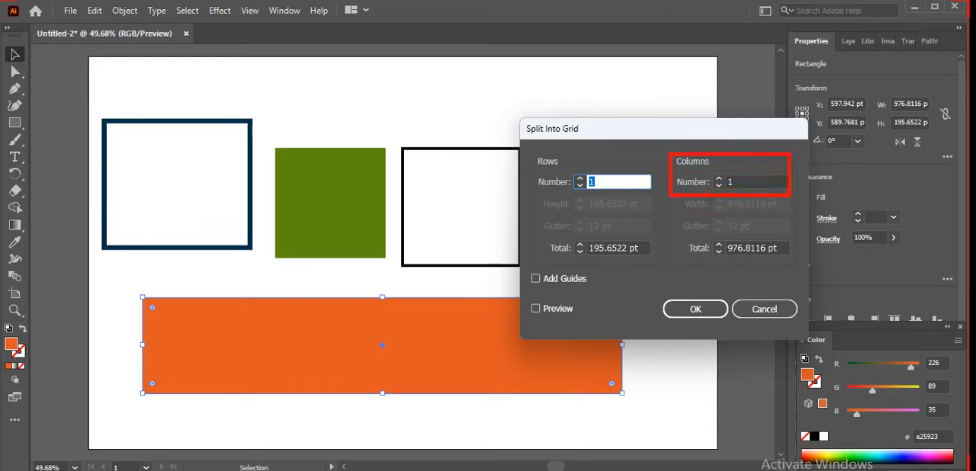
click(718, 179)
click(719, 178)
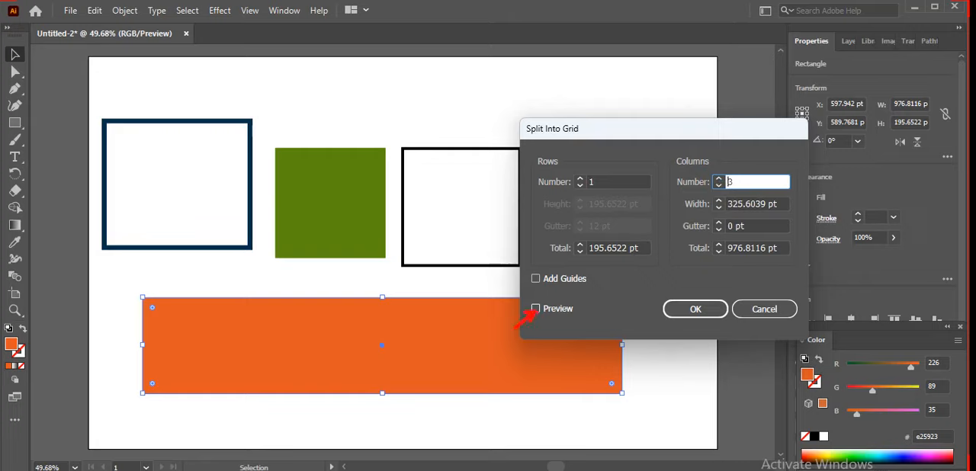
click(535, 309)
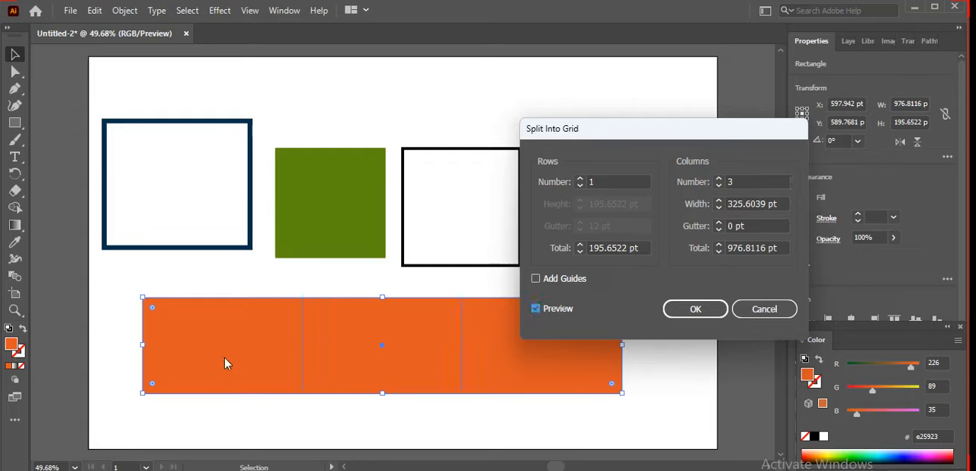
click(697, 311)
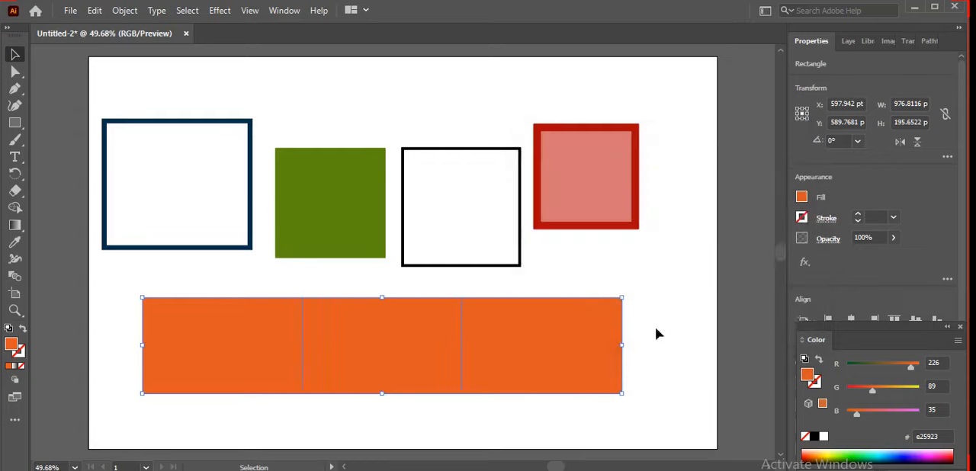
Step: Move the three orange pieces apart horizontally so that narrow gaps separate them
double_click(577, 378)
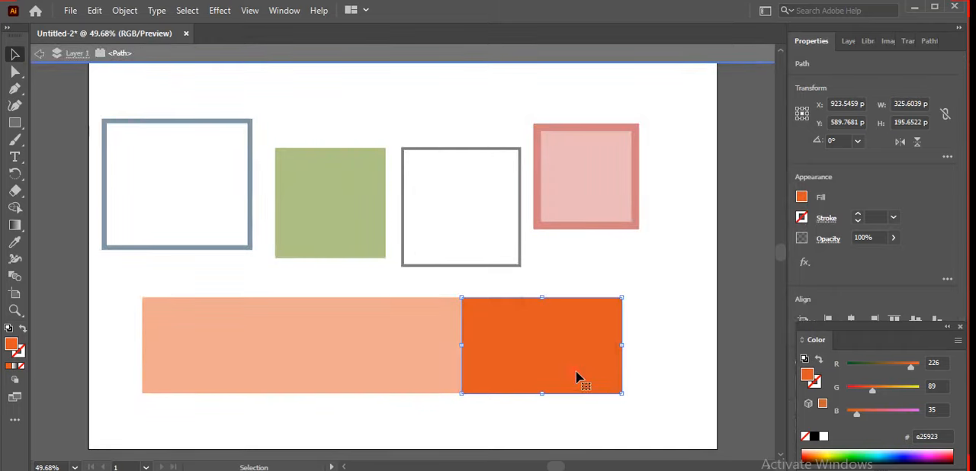
drag(577, 377, 590, 377)
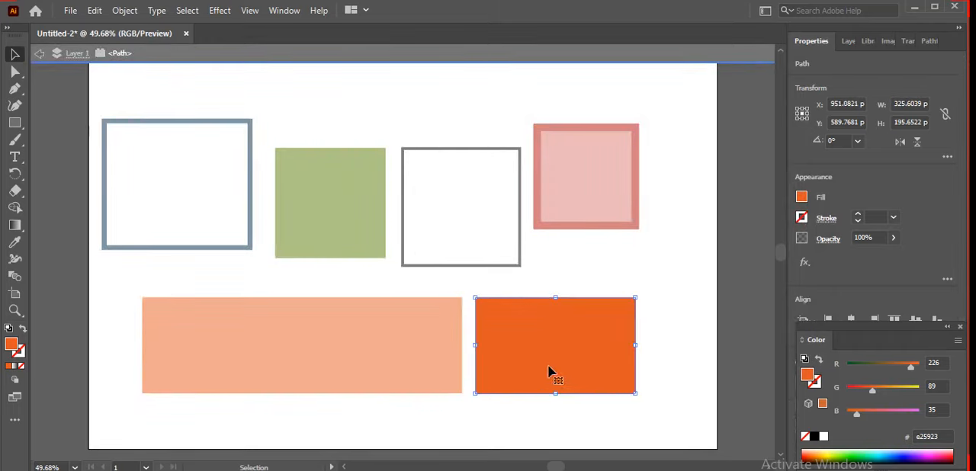
double_click(451, 409)
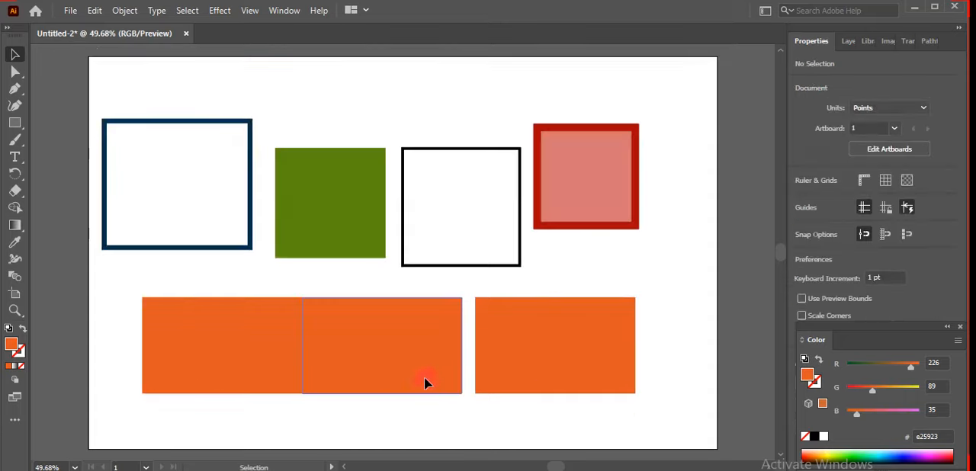
drag(424, 378, 428, 382)
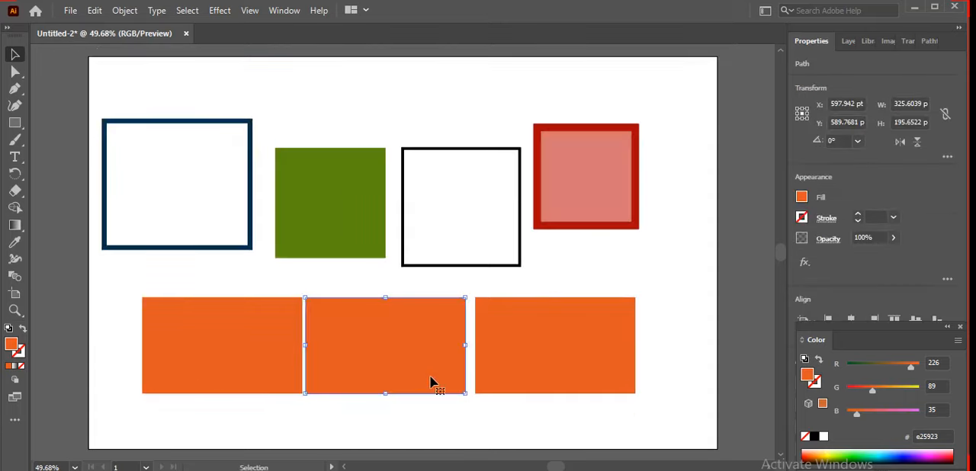
drag(211, 343, 203, 346)
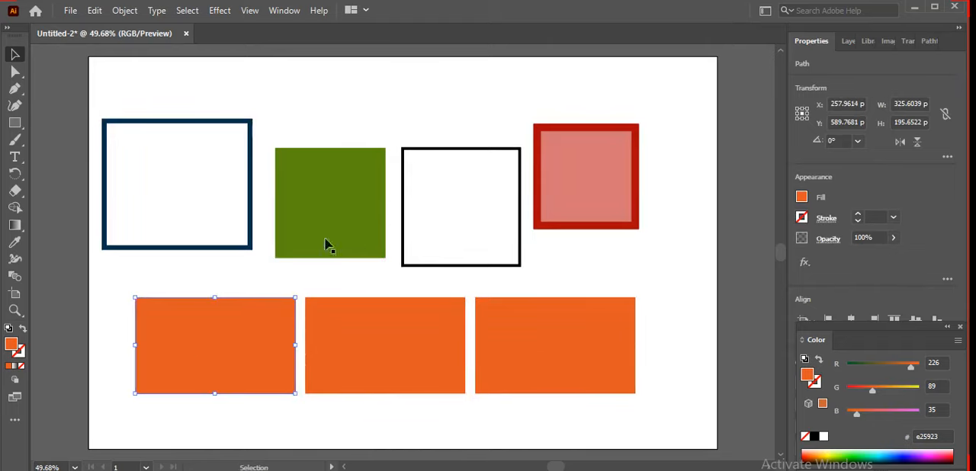